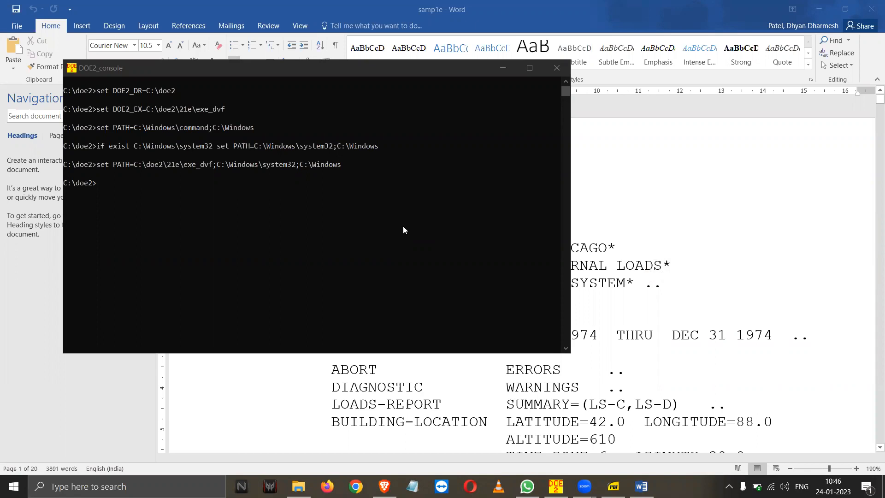
Minimize the DOE2 console and set the font size of the whole samp1e document to 5.
left_click(503, 66)
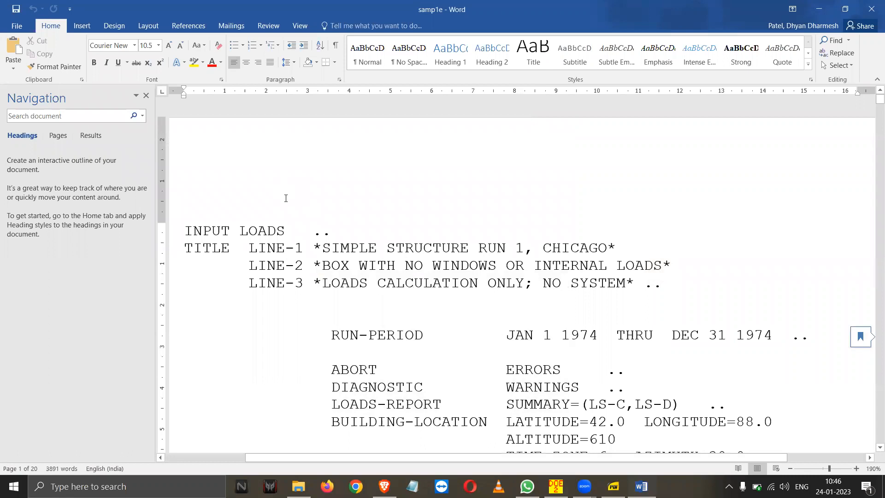
scroll(284, 195, "down", 3)
scroll(306, 204, "up", 2)
scroll(307, 209, "up", 1)
key("ctrl+a")
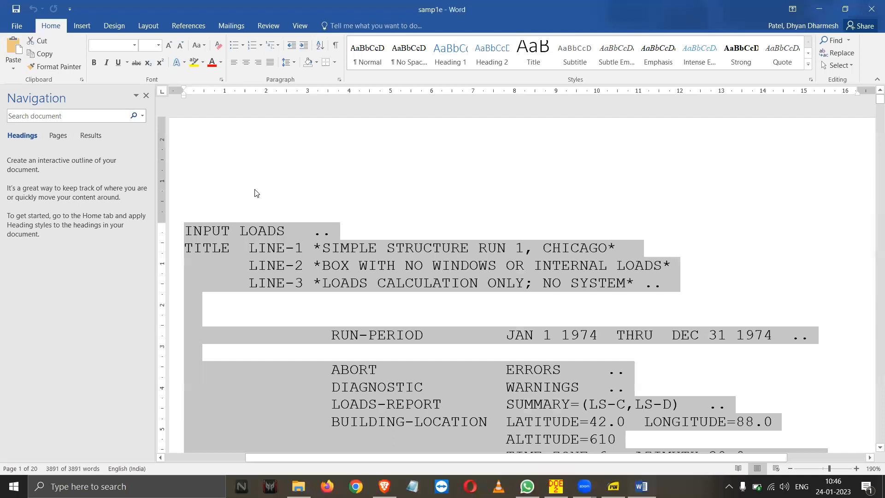
right_click(286, 221)
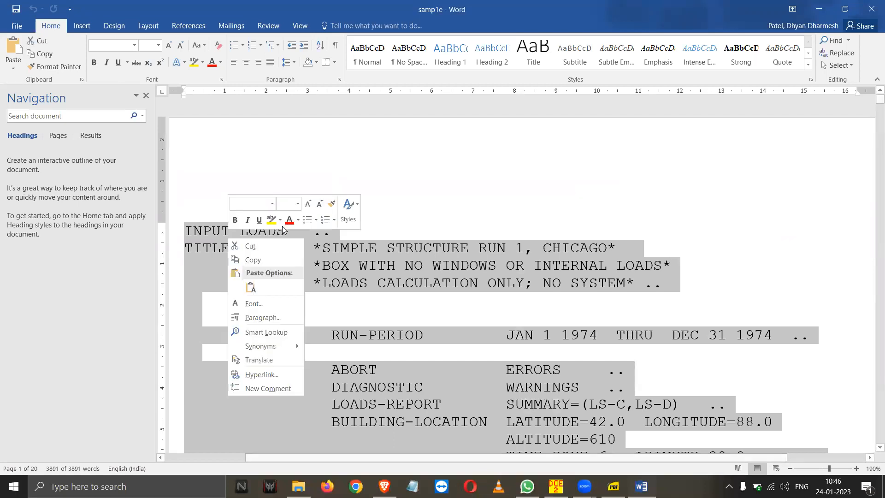
left_click(286, 203)
type("5")
key("Return")
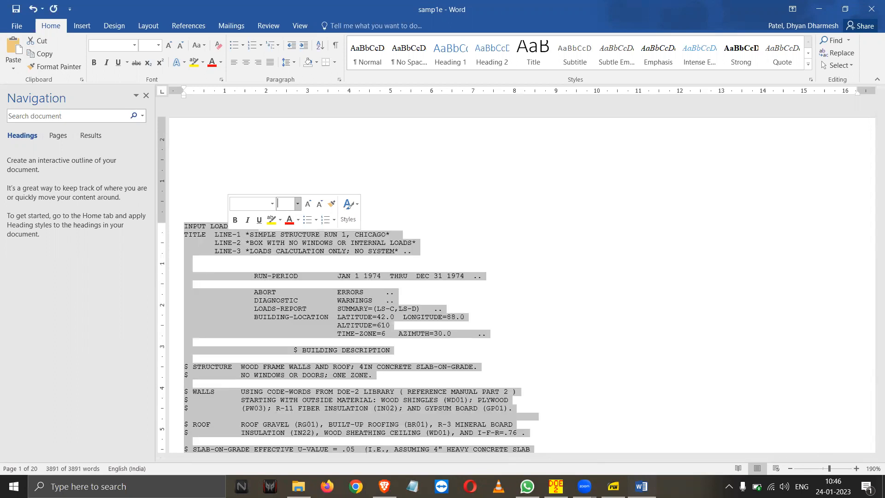
left_click(435, 256)
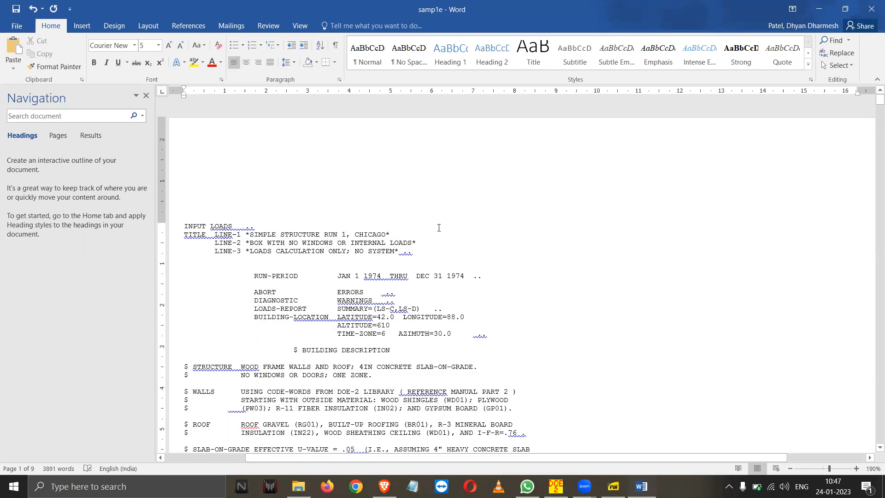
scroll(439, 228, "down", 3)
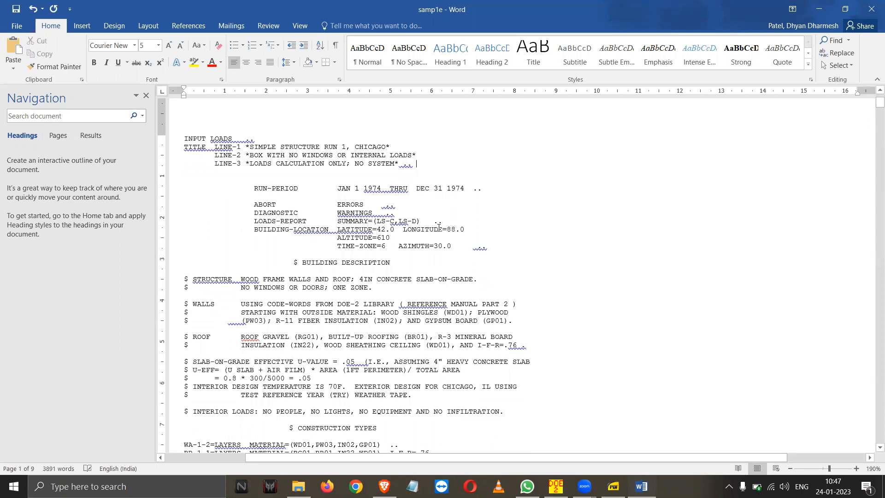
Switch to the PDF viewer and check in hwk-001-621-Spring-2023R.pdf which lines of SAMP1E.INP the homework says to delete.
key("ctrl+f")
left_click(613, 486)
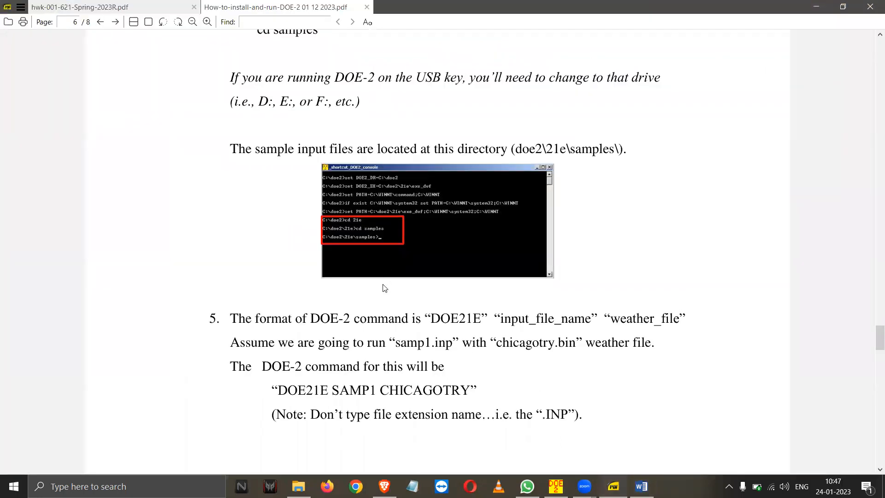
scroll(382, 289, "up", 7)
left_click(105, 6)
scroll(369, 259, "down", 4)
scroll(371, 262, "up", 2)
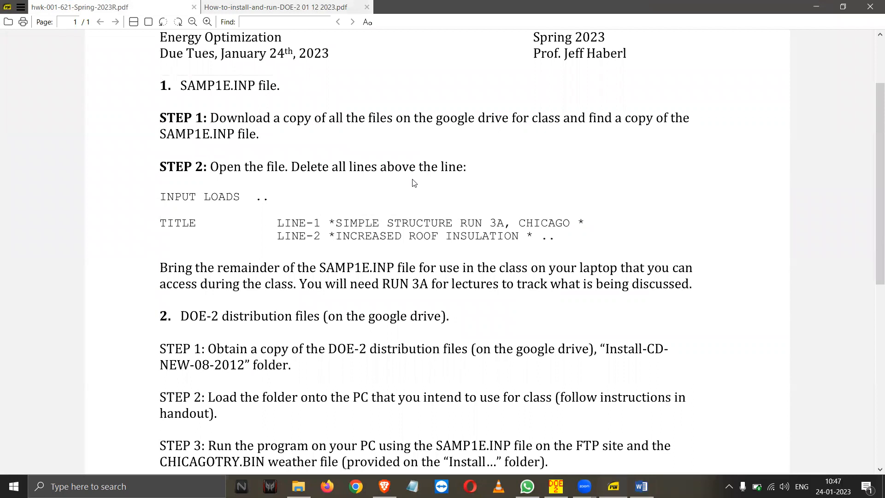
left_click_drag(239, 197, 233, 199)
double_click(348, 222)
left_click(467, 222)
mouse_move(504, 223)
left_mouse_down()
mouse_move(459, 223)
mouse_move(490, 223)
left_mouse_up()
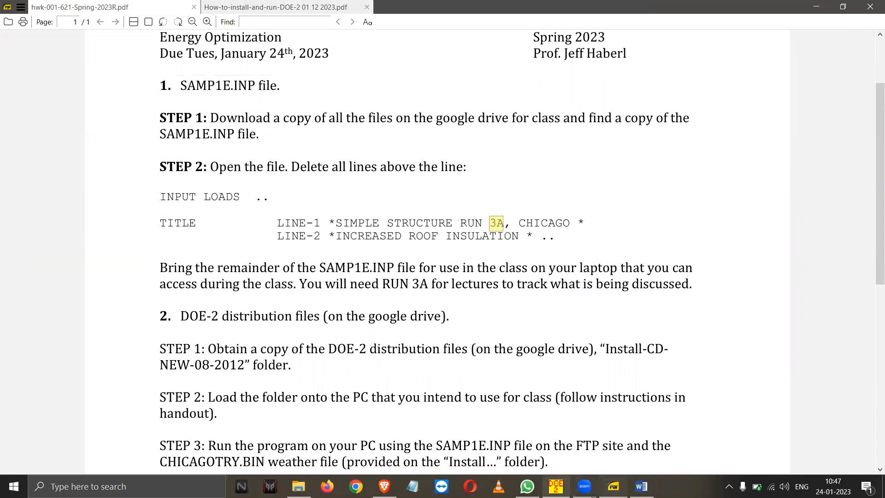
Switch back to Word and search the samp1e document for "run 3a".
left_click(641, 486)
key("ctrl+a")
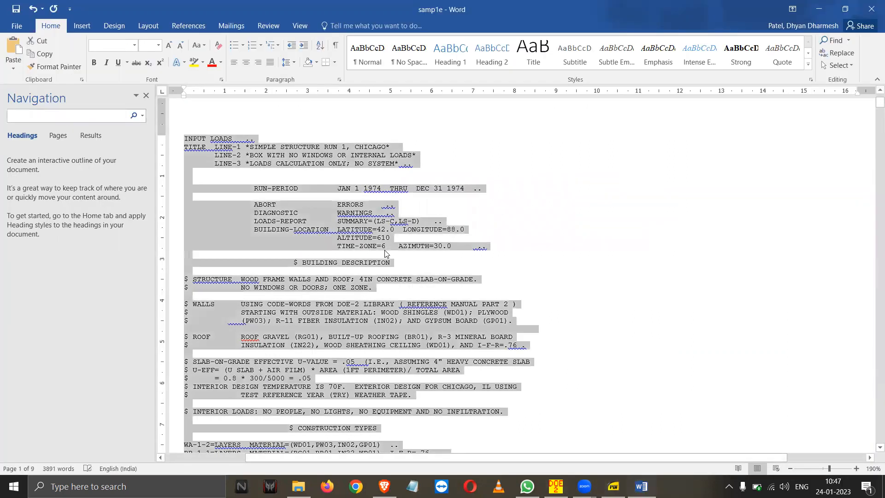
left_click(382, 250)
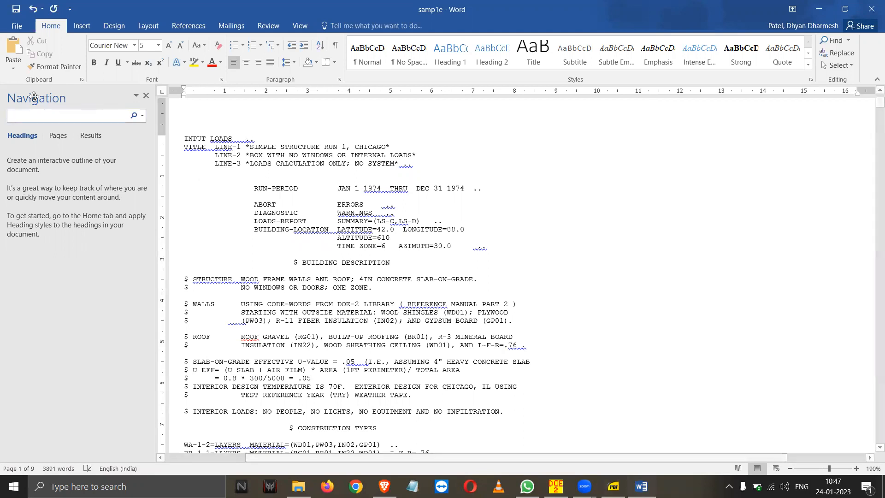
type("run 3a")
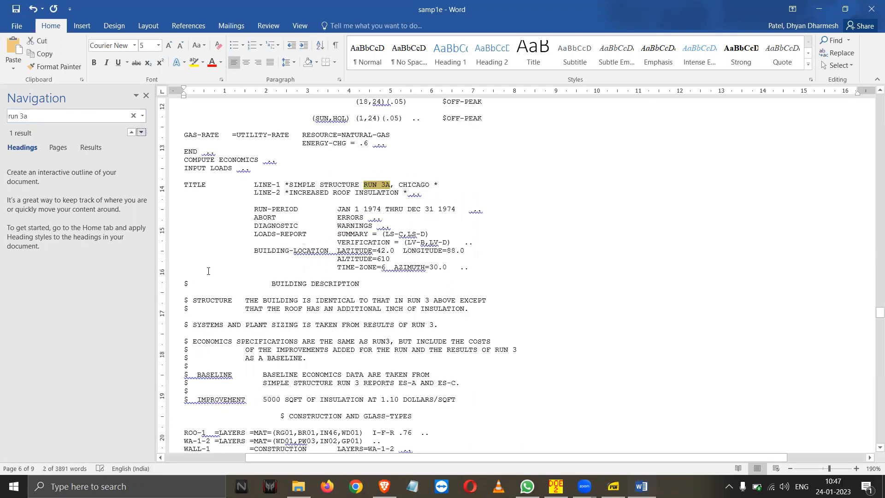
scroll(237, 245, "up", 3)
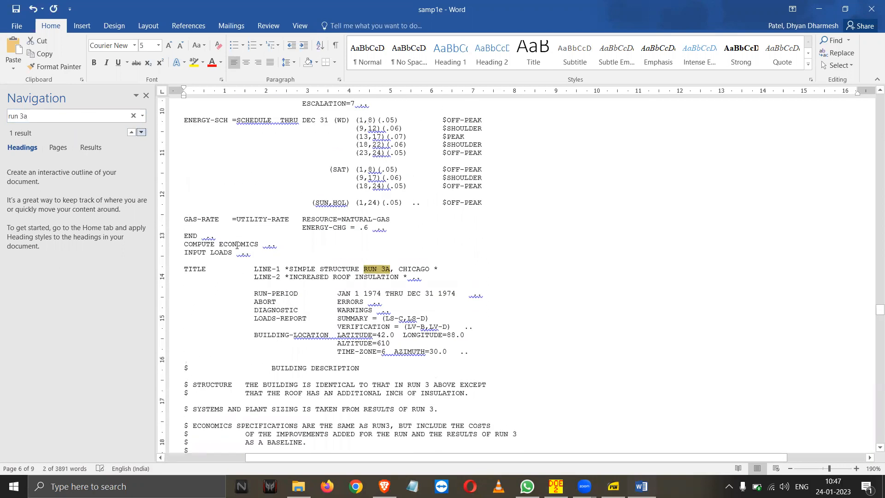
Delete everything above the INPUT LOADS line that precedes the RUN 3A title, back to the document's start.
left_click(282, 248)
key("shift+Up")
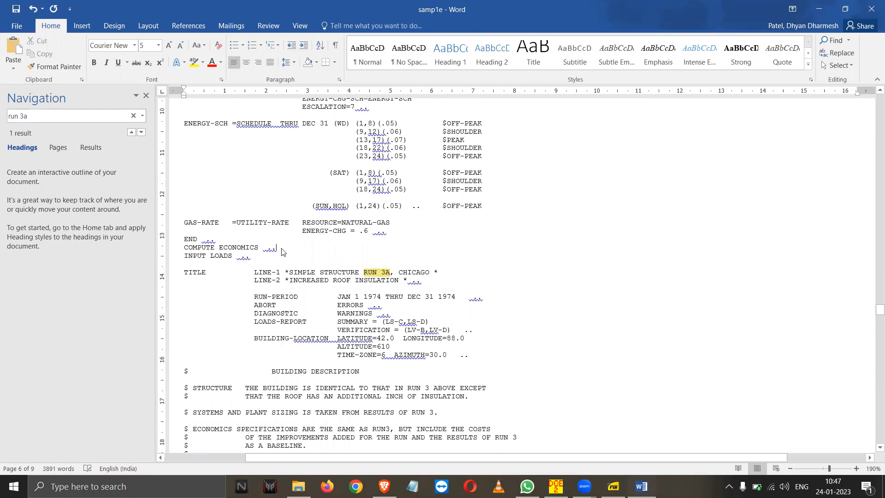
key("shift+Up")
key("shift+Up")
key("shift+Up")
key("shift+Up")
key("shift+Up")
key("shift+Up")
key("shift+Up")
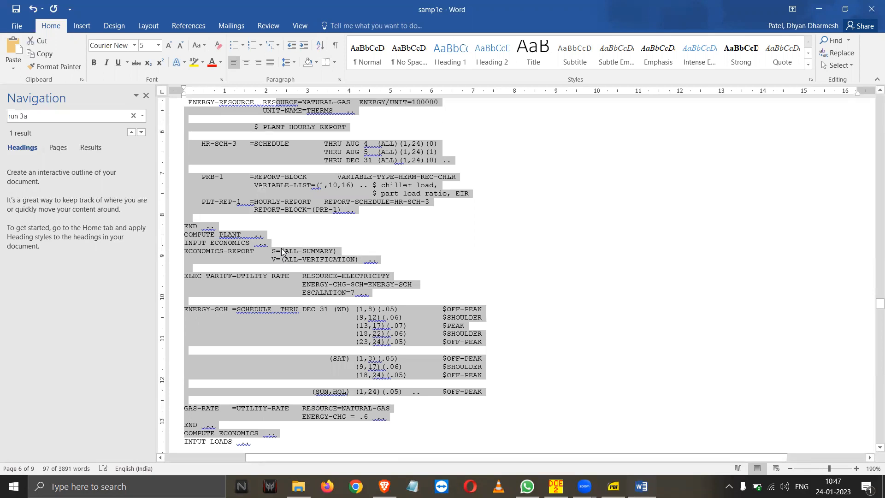
key("ctrl+shift+Home")
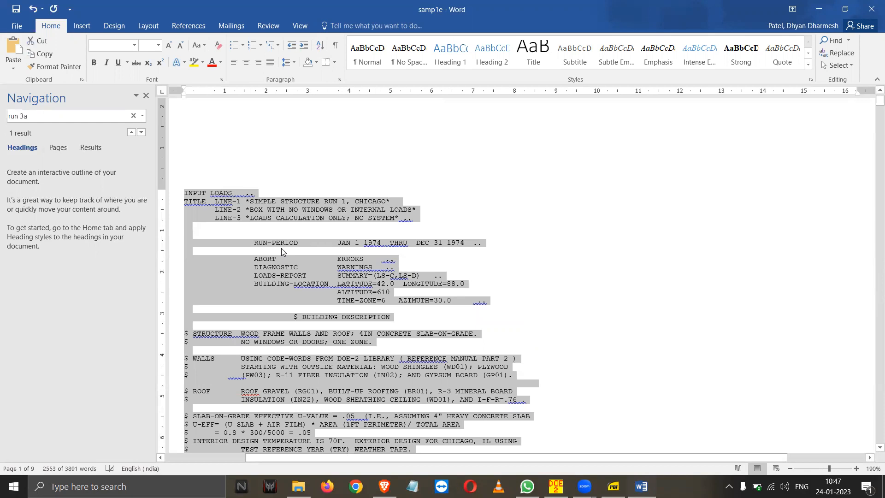
key("Delete")
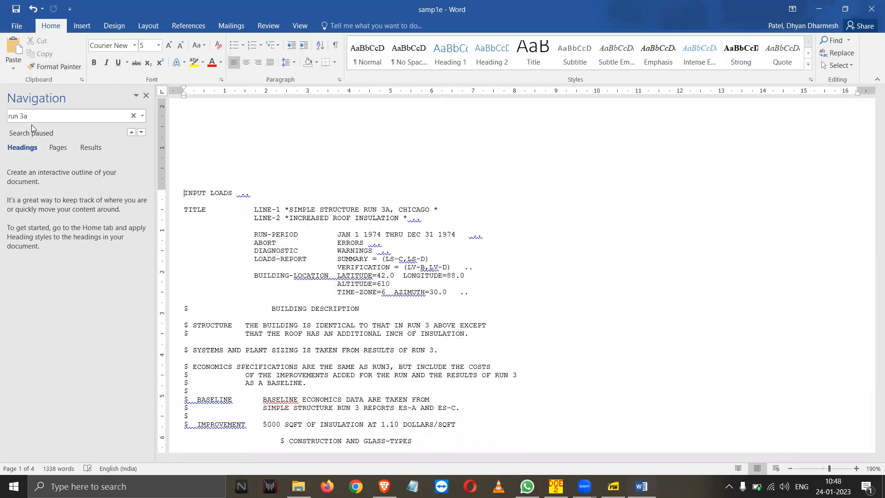
Start saving a copy and create and open a folder named try inside ARCH 621 - Spring 2023-Jan 19, 2023.
left_click(19, 26)
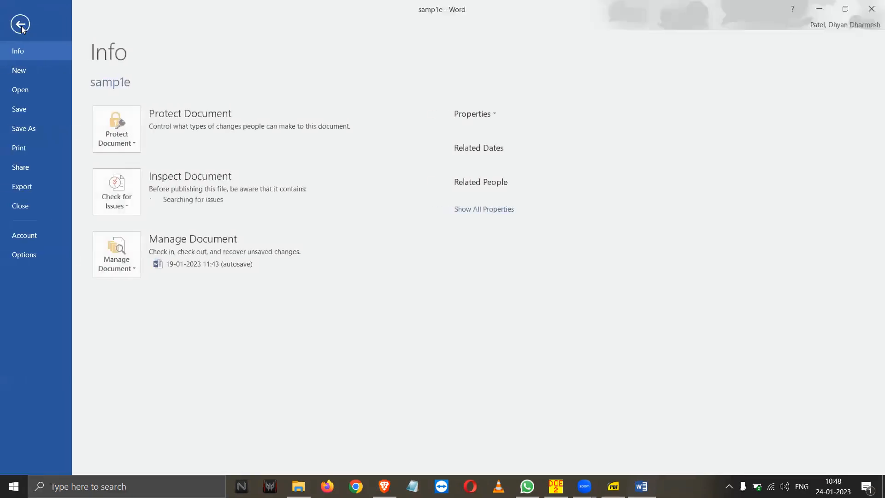
left_click(28, 133)
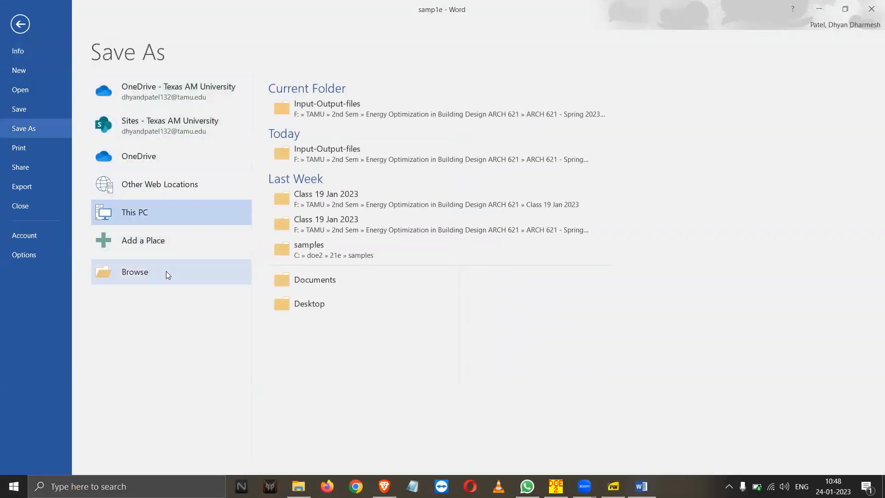
left_click(167, 273)
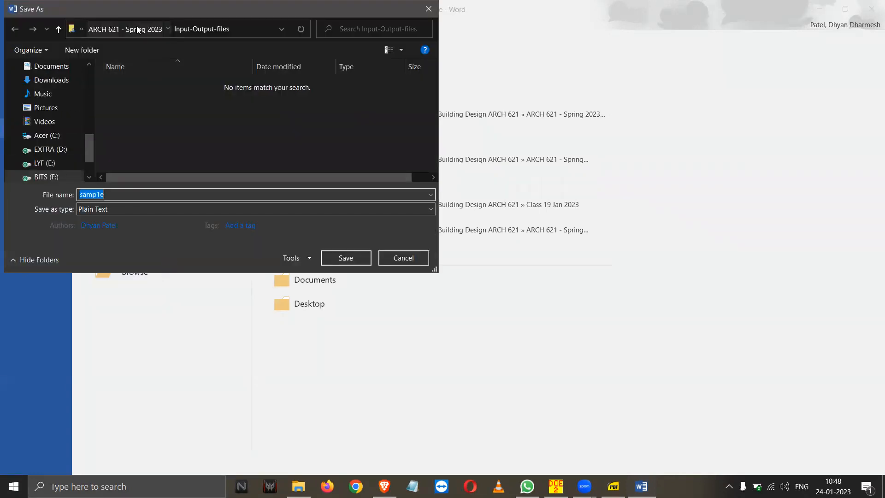
left_click(136, 28)
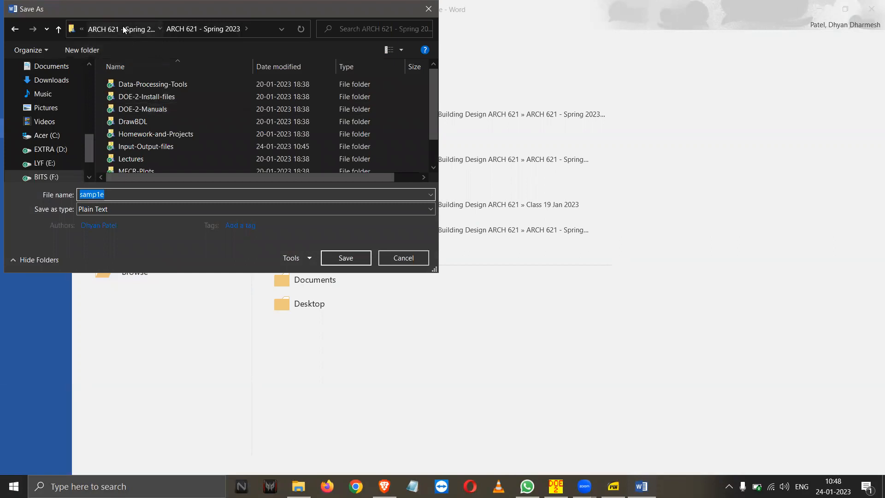
left_click(123, 26)
left_click(74, 50)
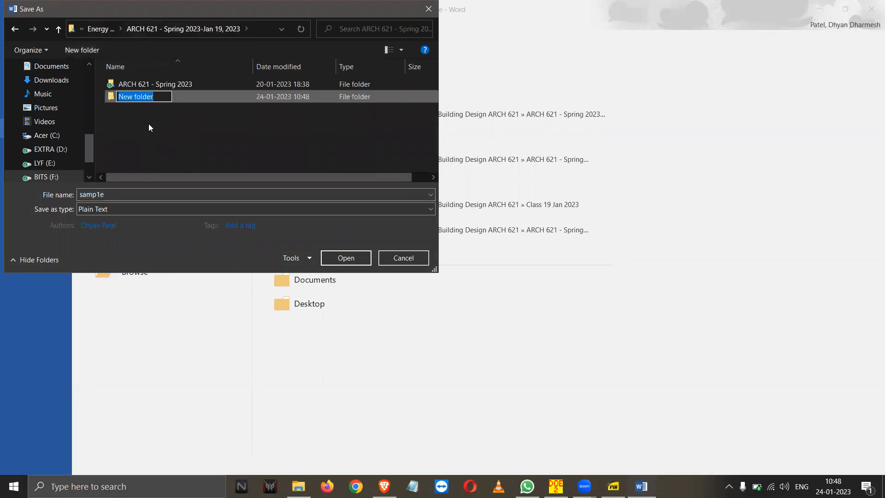
type("try")
key("Return")
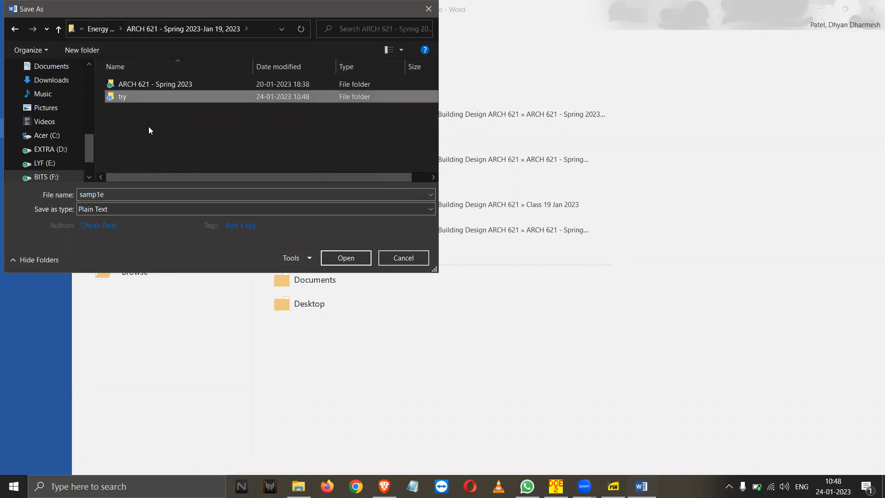
key("Return")
left_click(126, 192)
left_click(126, 193)
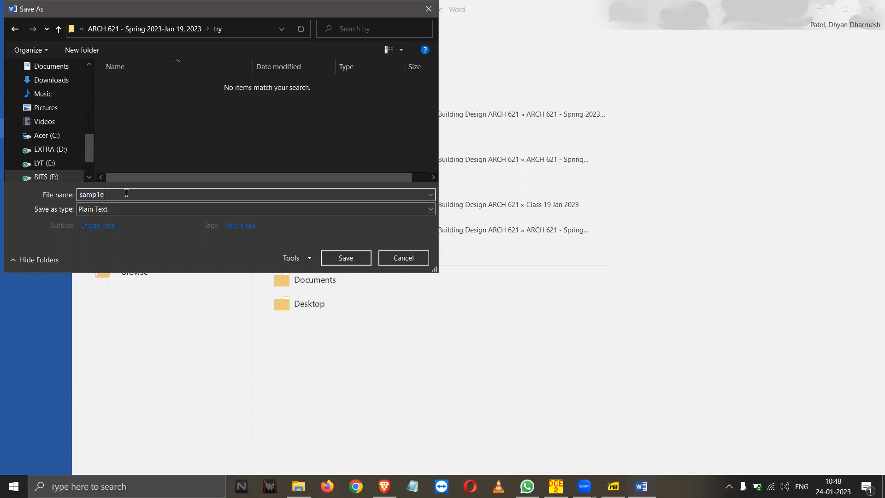
type("-31")
key("BackSpace")
type("a-try")
key("BackSpace")
key("BackSpace")
key("BackSpace")
type("video")
key("Return")
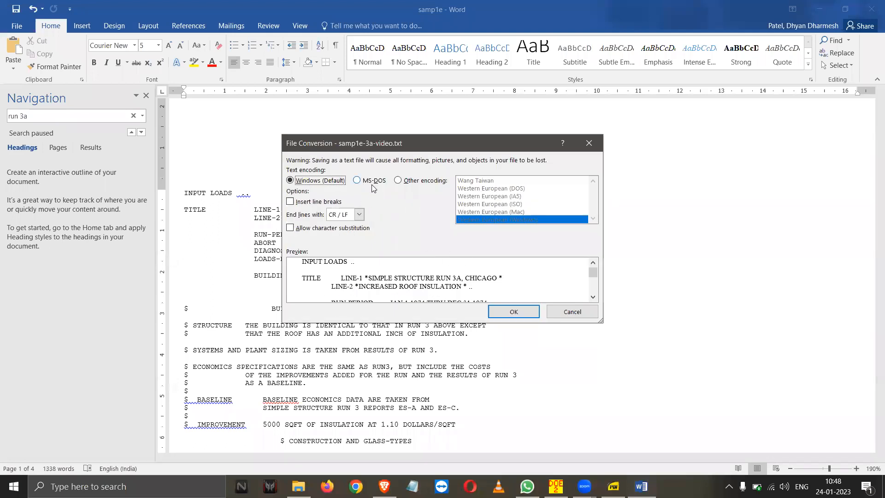
left_click(571, 311)
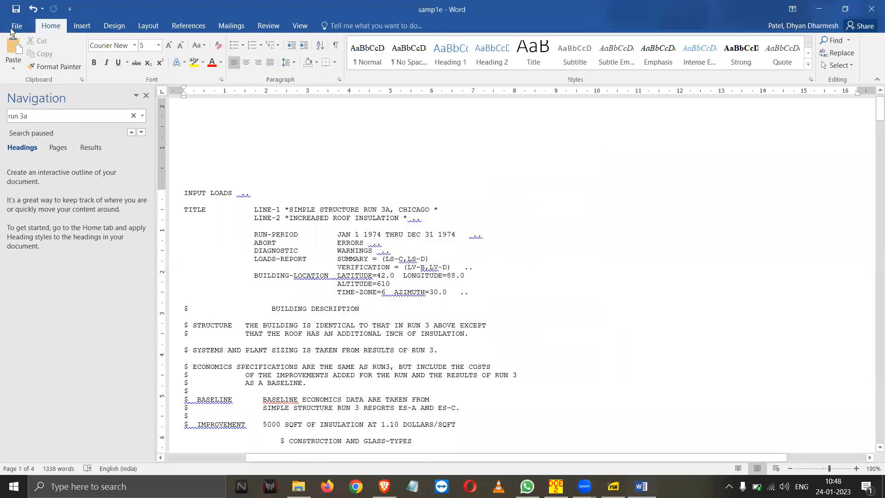
Start saving a copy of the document in the try folder inside ARCH 621 - Spring 2023-Jan 19, 2023.
left_click(17, 25)
left_click(47, 128)
left_click(143, 274)
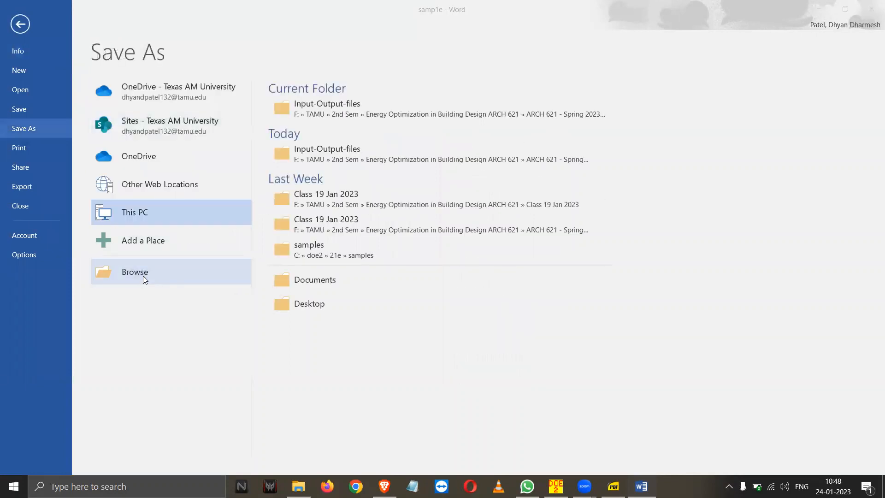
left_click(151, 30)
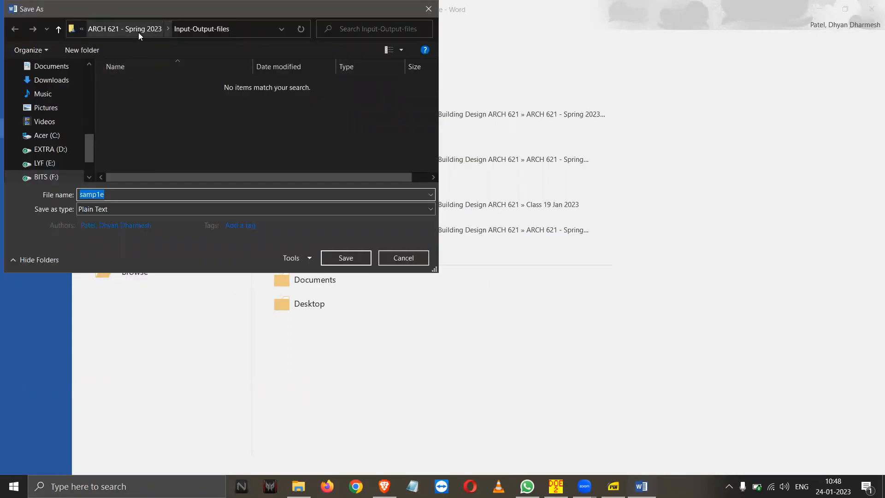
left_click(138, 32)
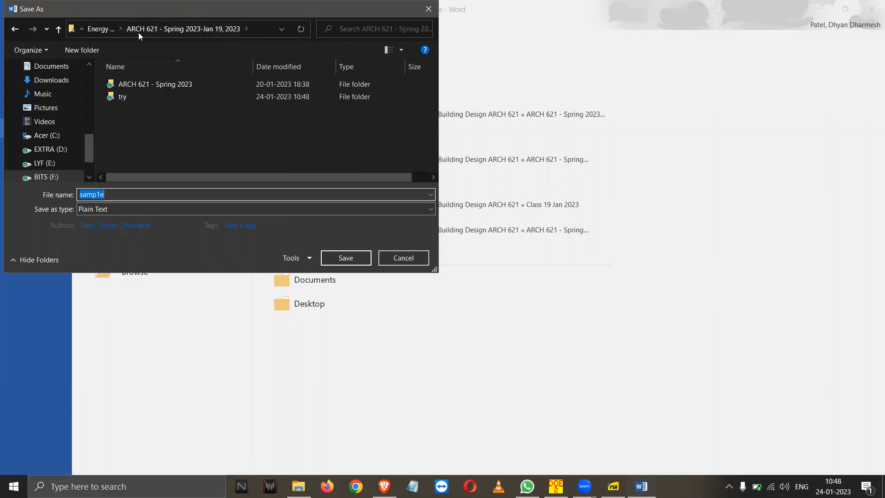
double_click(139, 95)
Name the copy samp1e-3a-video.inp with Plain Text as its file type.
left_click(110, 191)
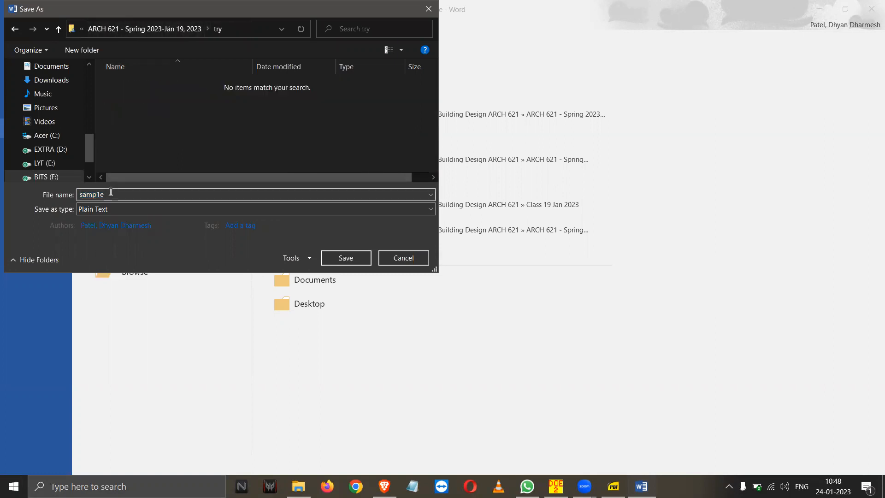
type("-3a-video")
left_click(135, 210)
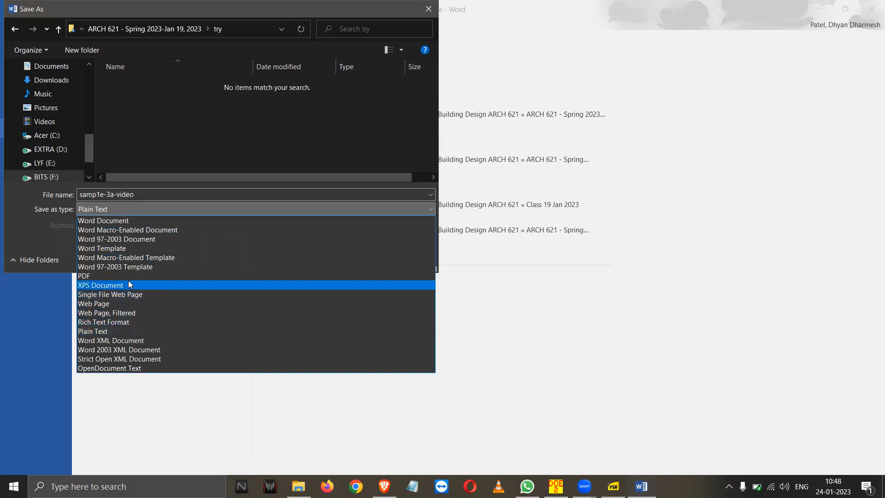
left_click(122, 329)
left_click(150, 193)
left_click(151, 193)
type(".")
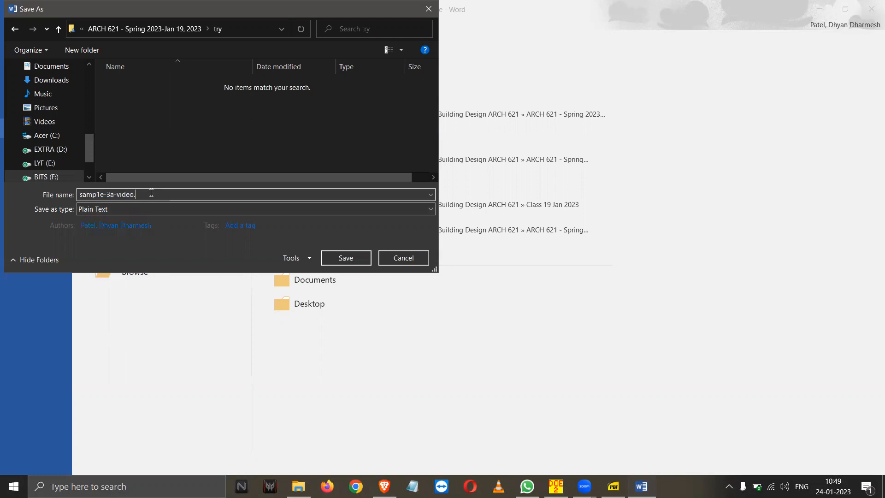
type("inp")
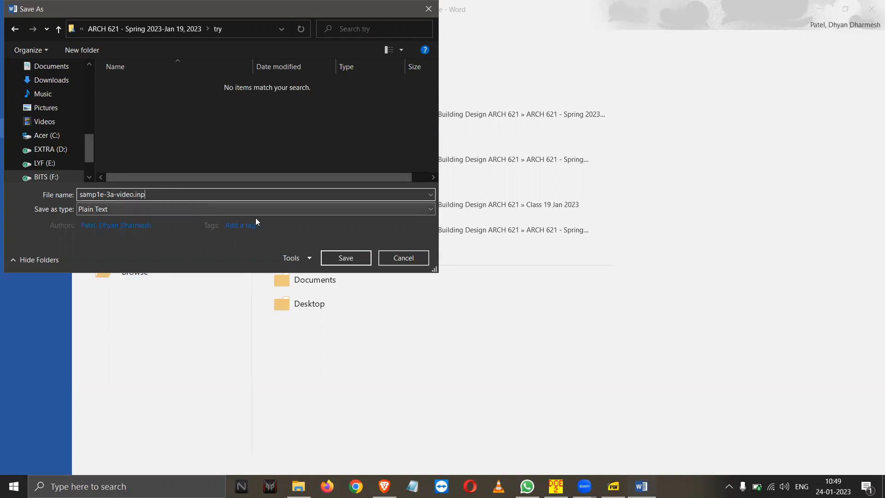
Save the copy with MS-DOS text encoding.
left_click(348, 258)
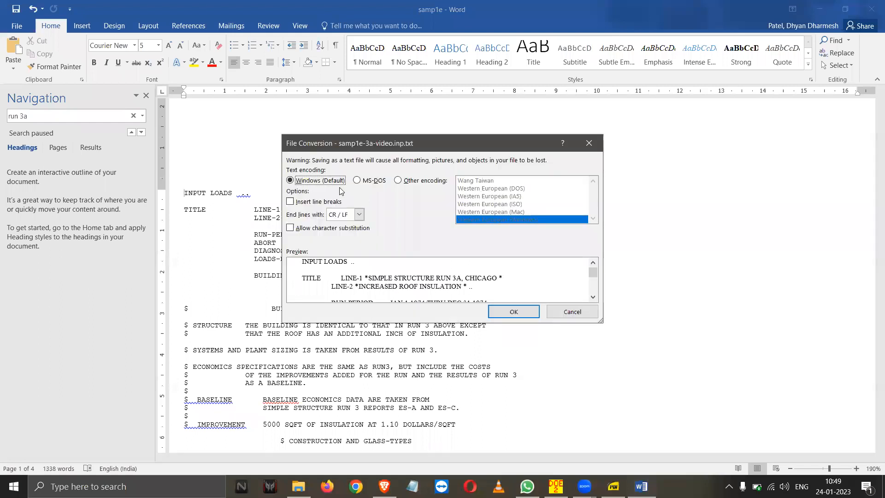
left_click(376, 181)
key("Return")
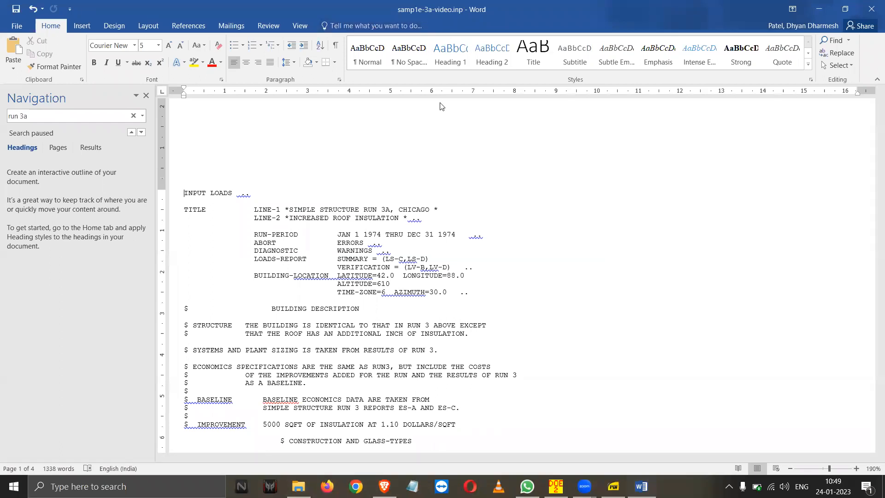
Switch to File Explorer and open the try folder inside ARCH 621 - Spring 2023-Jan 19, 2023.
left_click(298, 486)
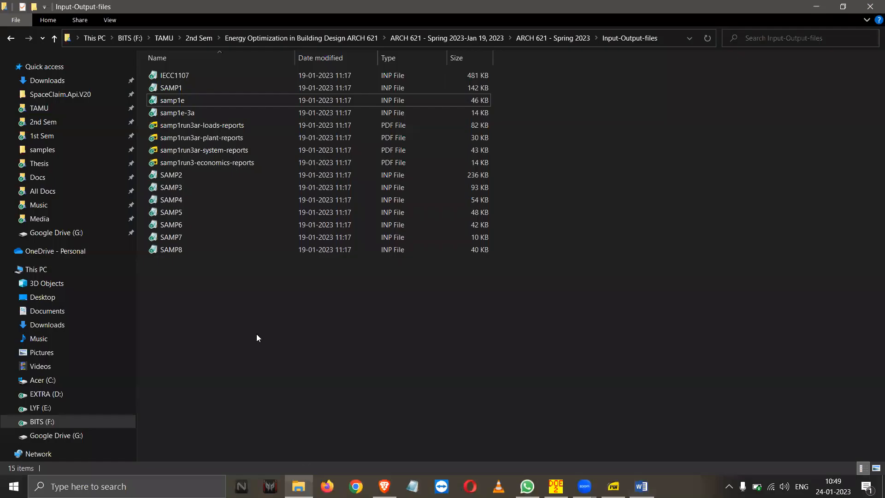
left_click(238, 39)
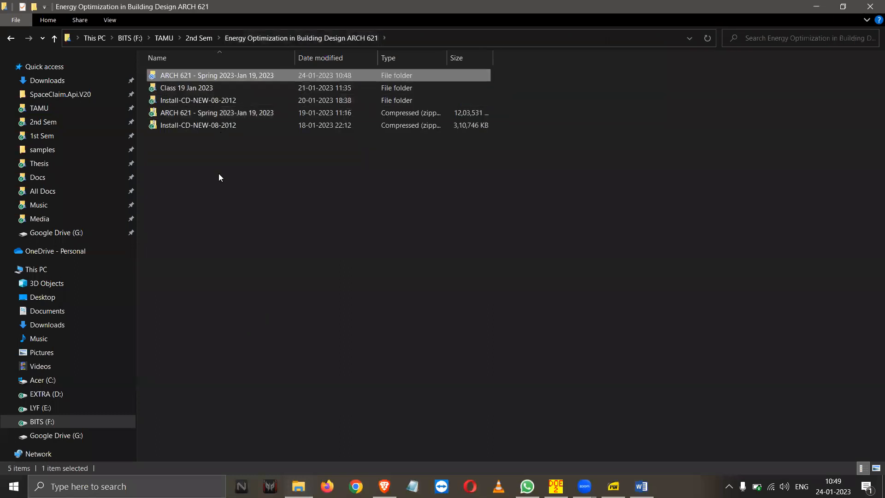
double_click(232, 87)
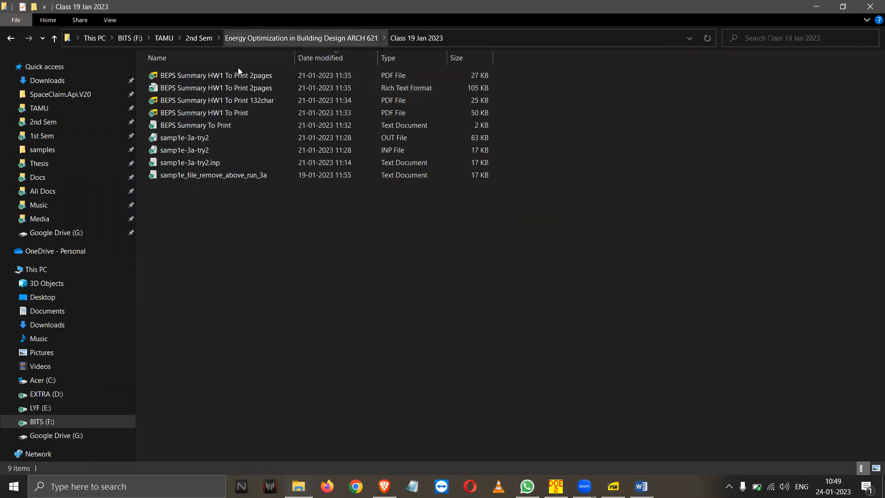
left_click(238, 37)
left_click(198, 38)
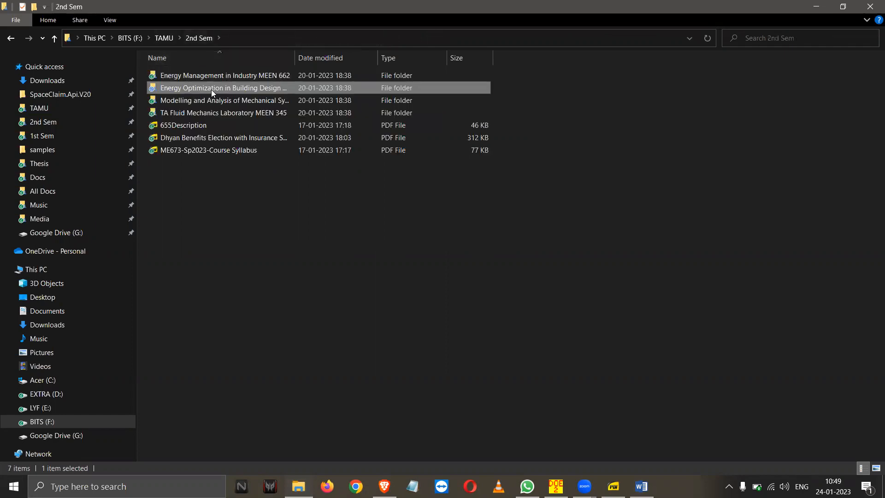
double_click(211, 88)
left_click(240, 76)
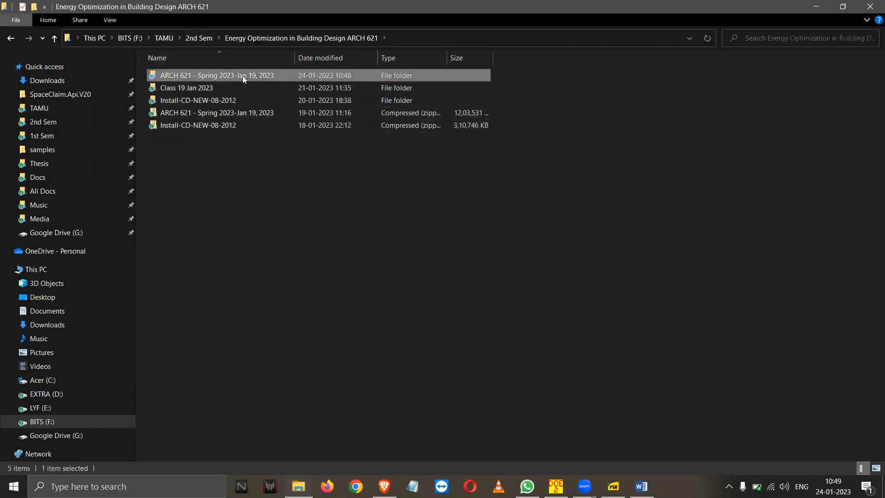
right_click(242, 75)
left_click(232, 75)
double_click(232, 75)
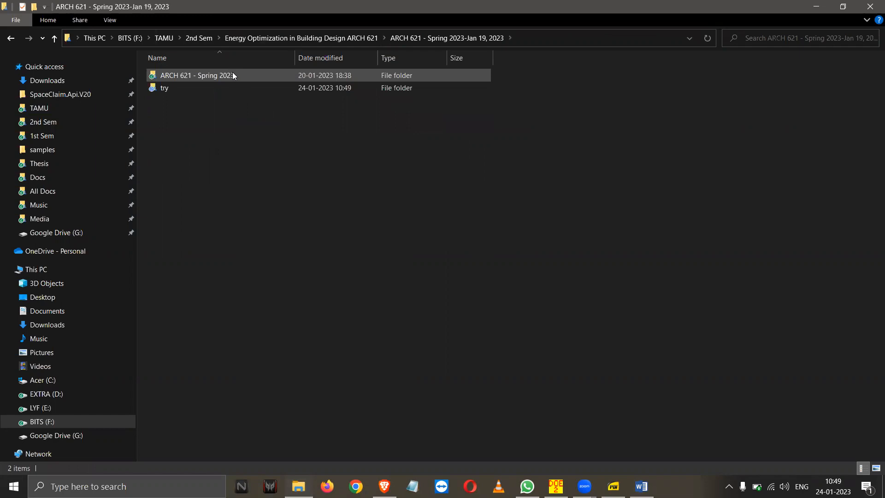
double_click(221, 89)
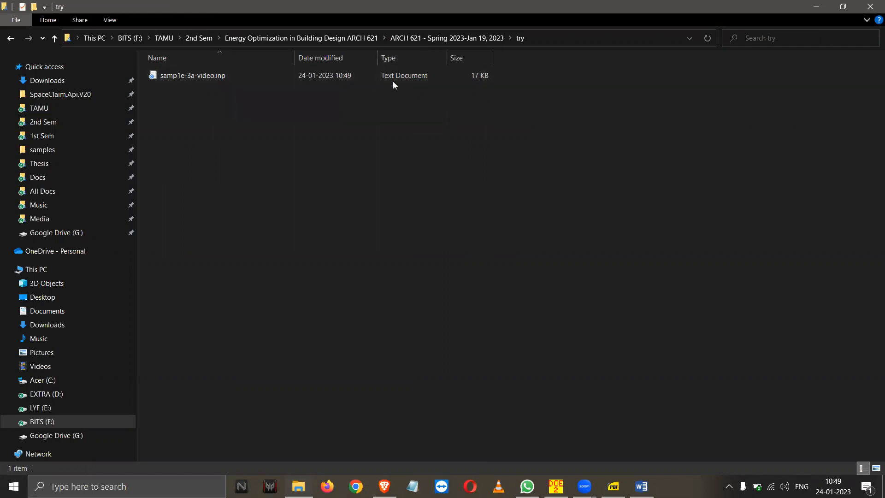
Open the samp1e-3a-video.inp text document from the try folder in Notepad.
right_click(229, 78)
right_click(217, 75)
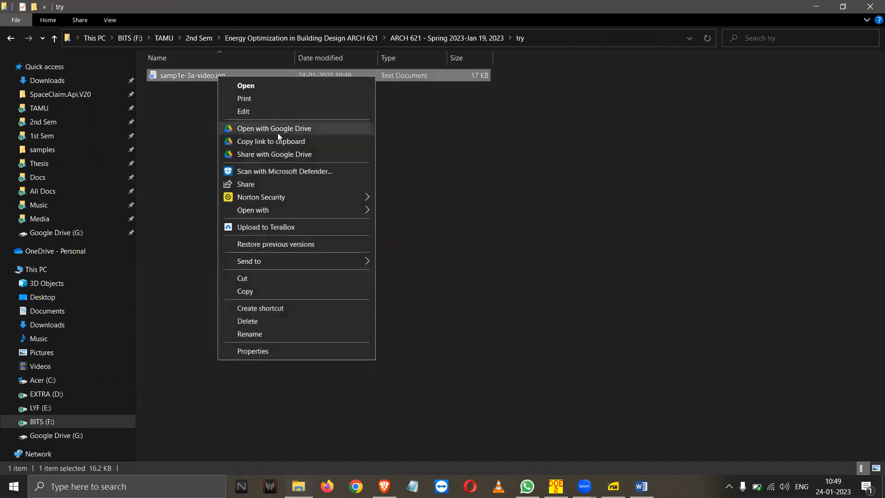
mouse_move(275, 215)
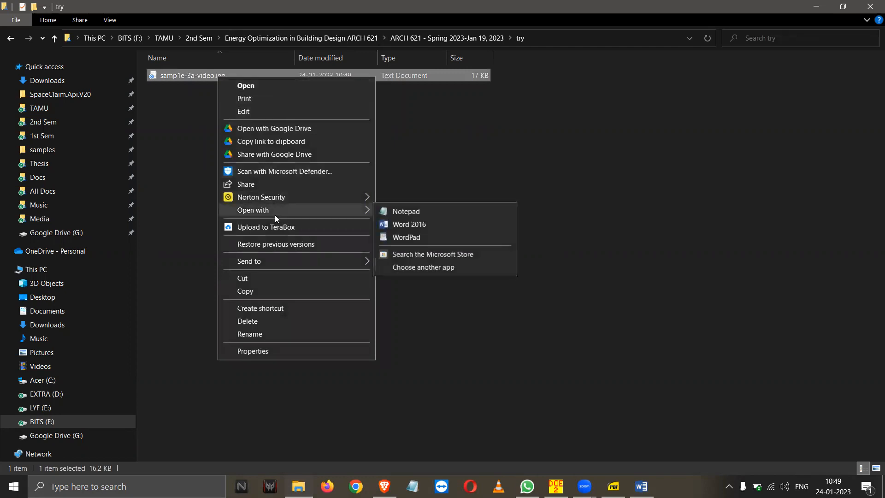
left_click(418, 214)
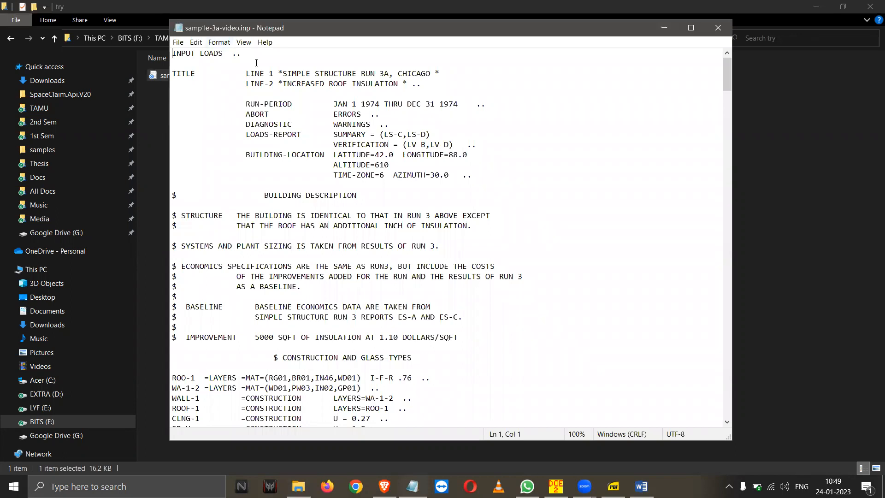
Start saving a copy in the try folder with All Files as its type, declining to replace the existing text document.
left_click(176, 43)
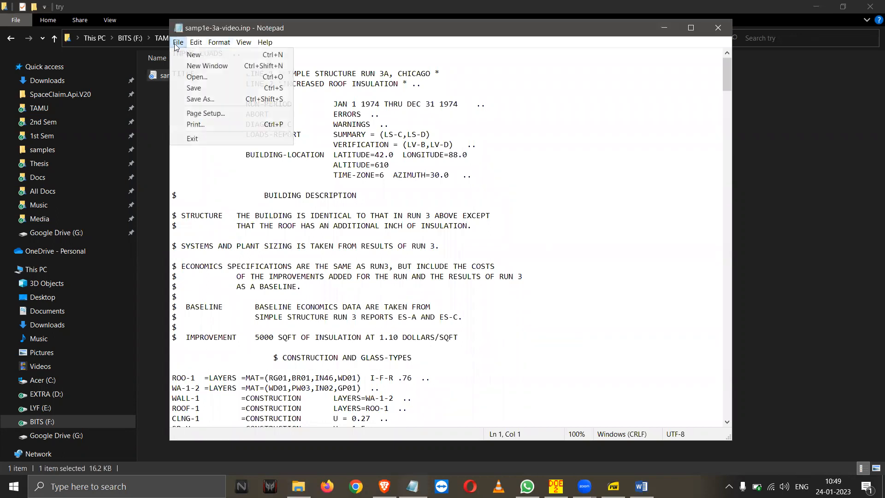
left_click(195, 101)
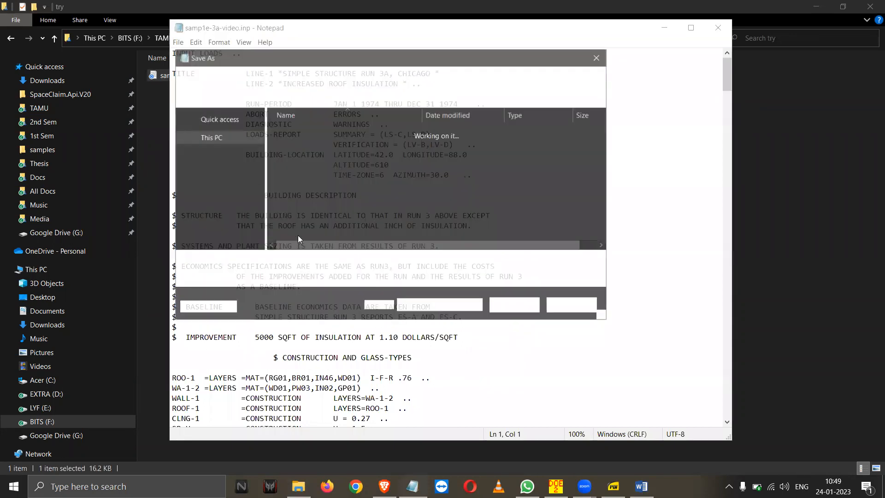
left_click(323, 279)
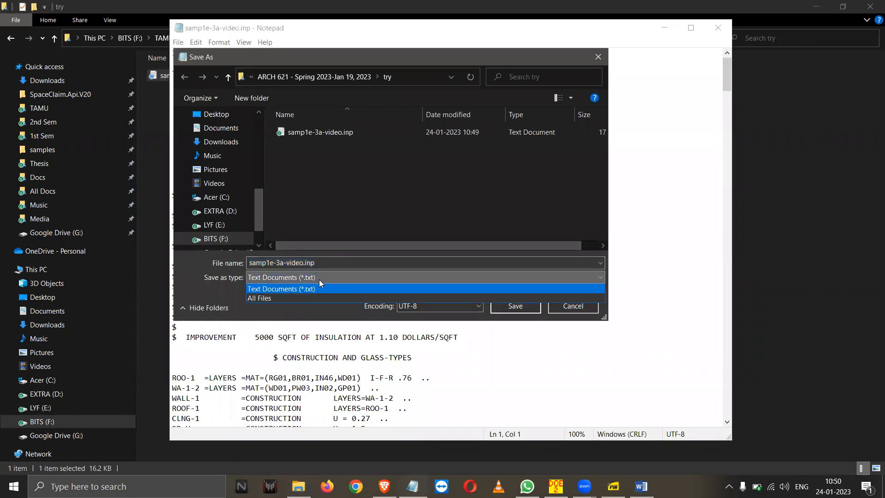
left_click(303, 296)
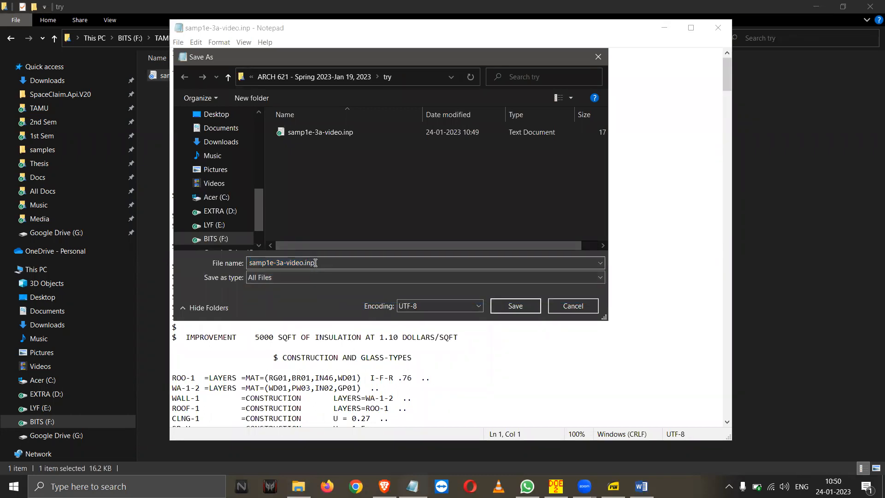
left_click(512, 307)
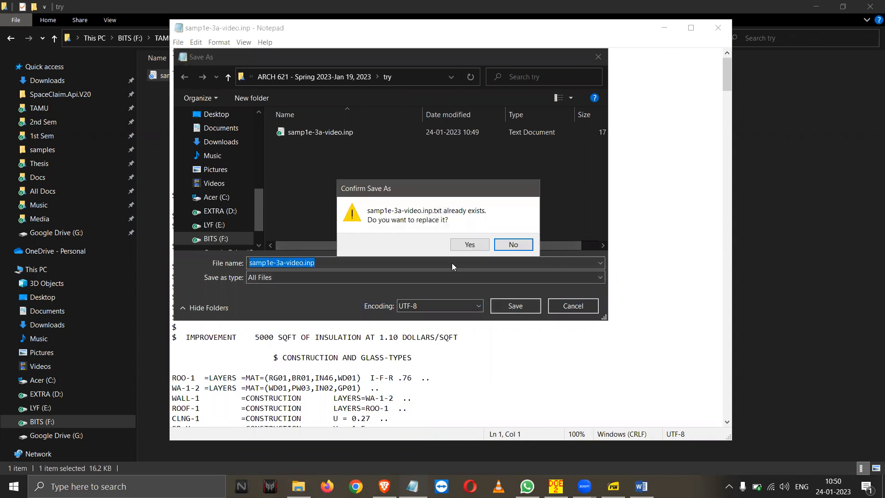
left_click(512, 243)
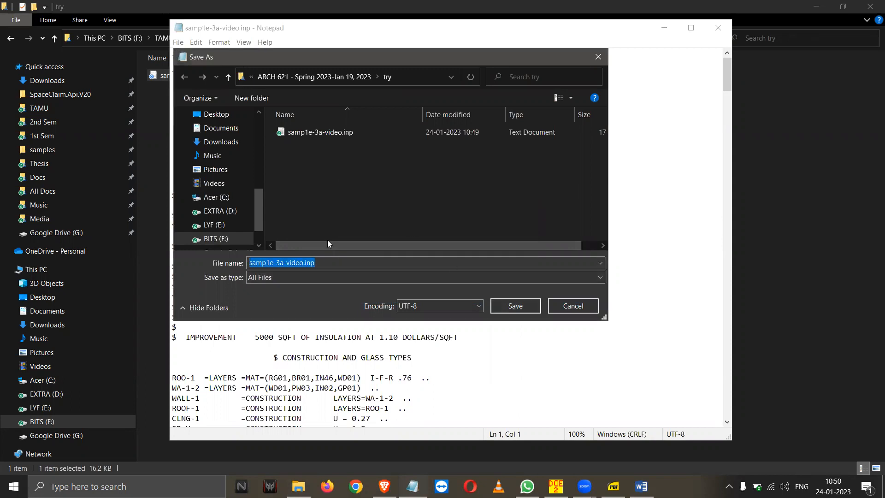
Save the copy as samp1e-3a-video2.inp and close Notepad.
left_click(306, 263)
type("2")
left_click(525, 306)
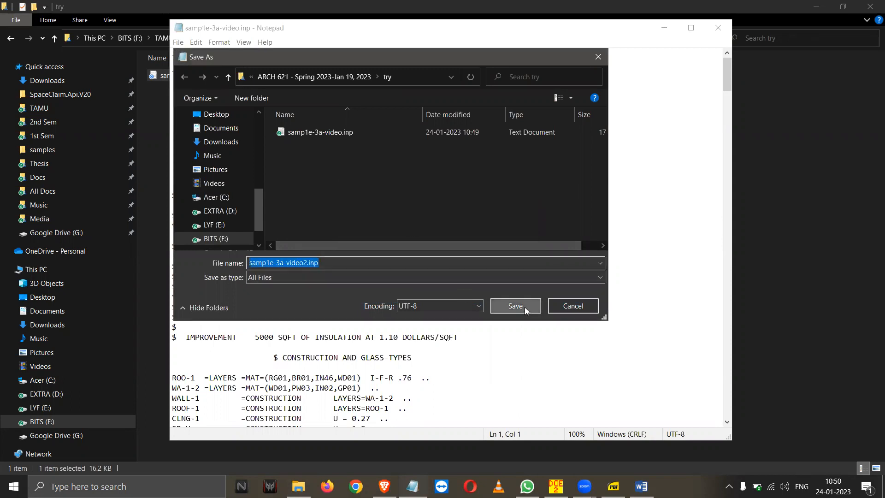
left_click(717, 28)
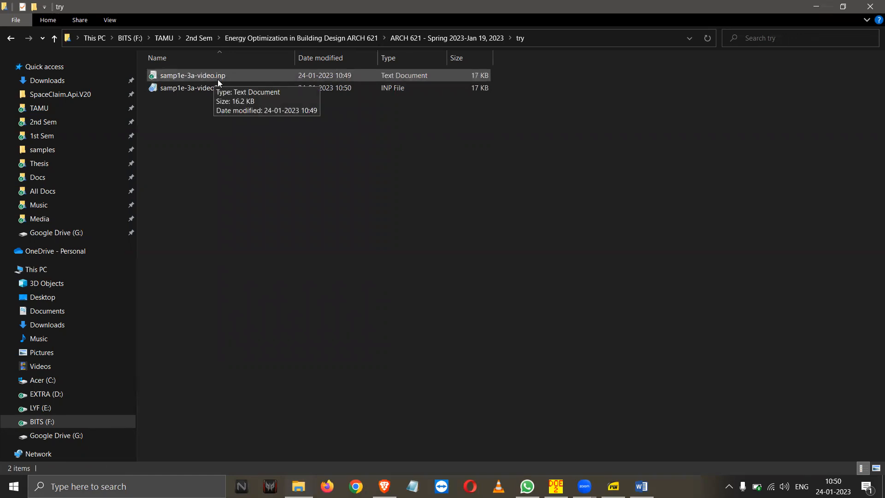
Compare the file types of samp1e-3a-video.inp and samp1e-3a-video2 in the try folder.
left_click(392, 80)
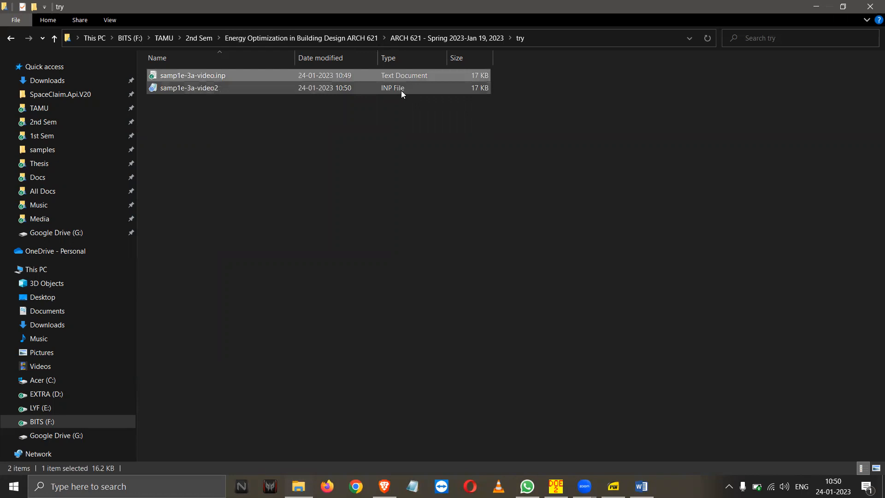
left_click(395, 90)
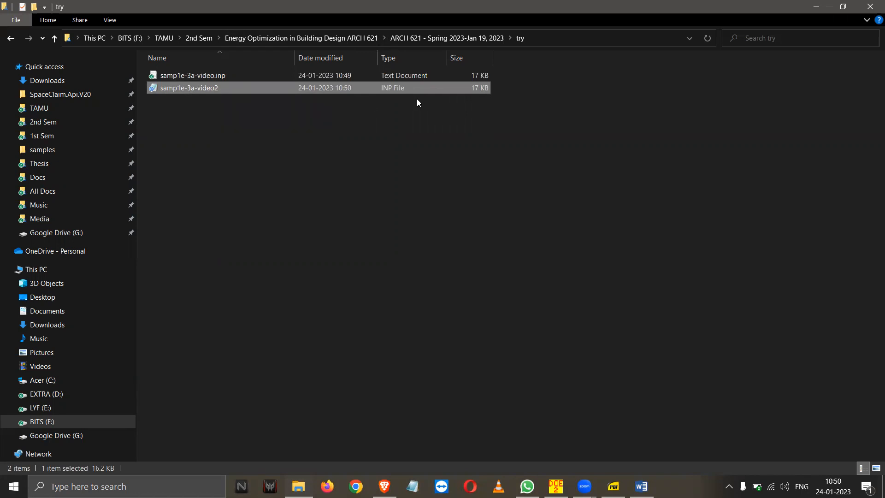
left_click(450, 273)
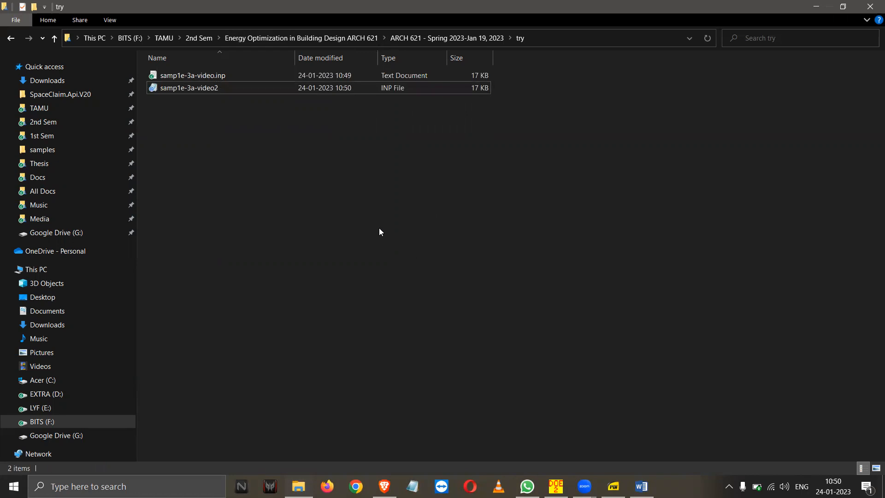
left_click(225, 92)
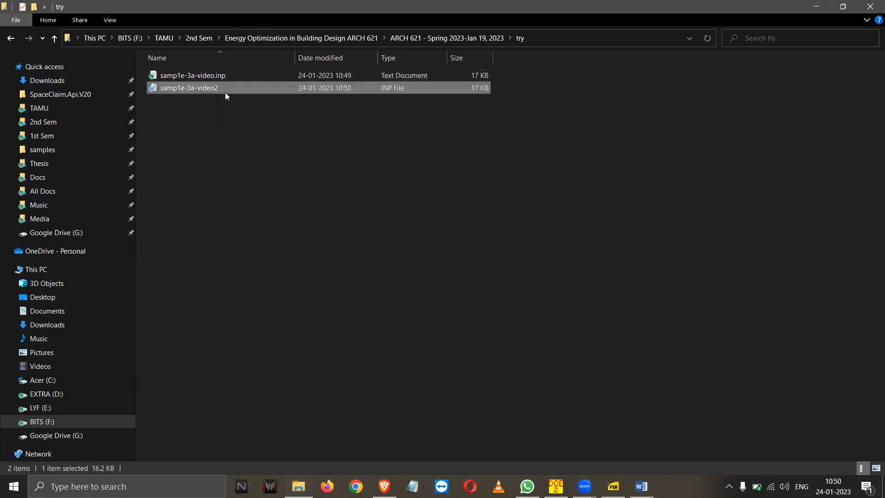
Open the doe2 folder on the Acer (C:) drive.
left_click(78, 149)
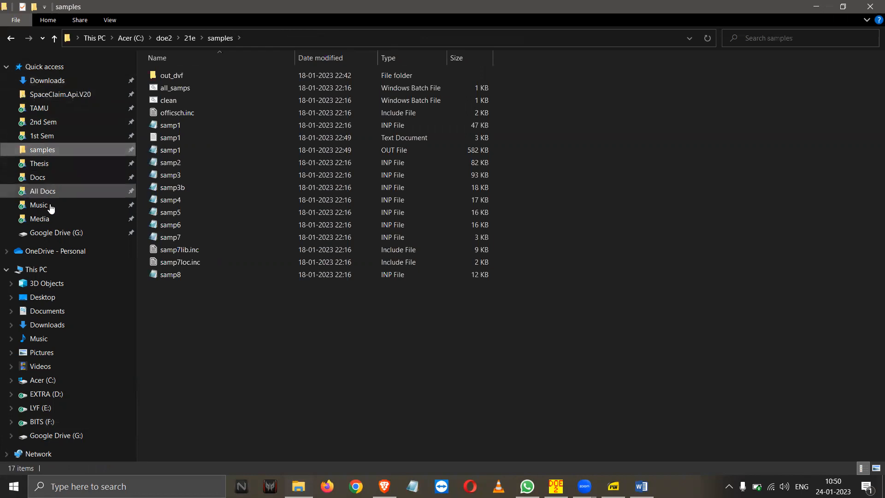
left_click(68, 378)
left_click(196, 76)
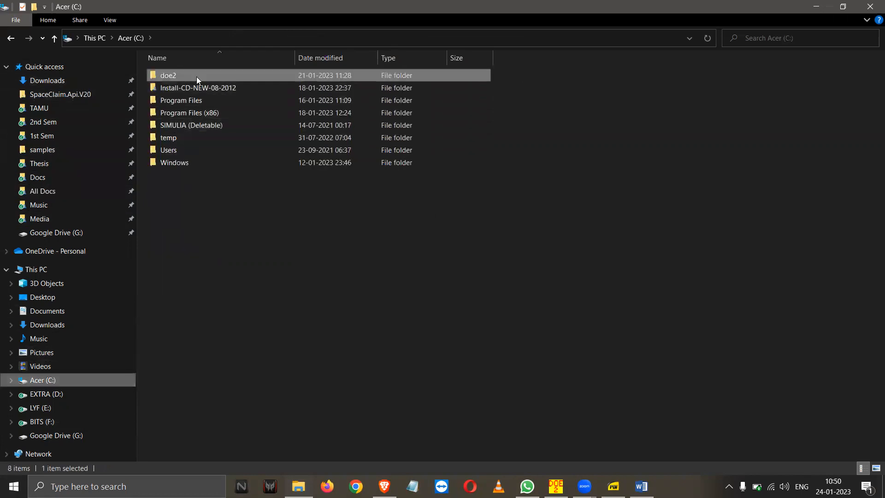
right_click(197, 77)
right_click(181, 75)
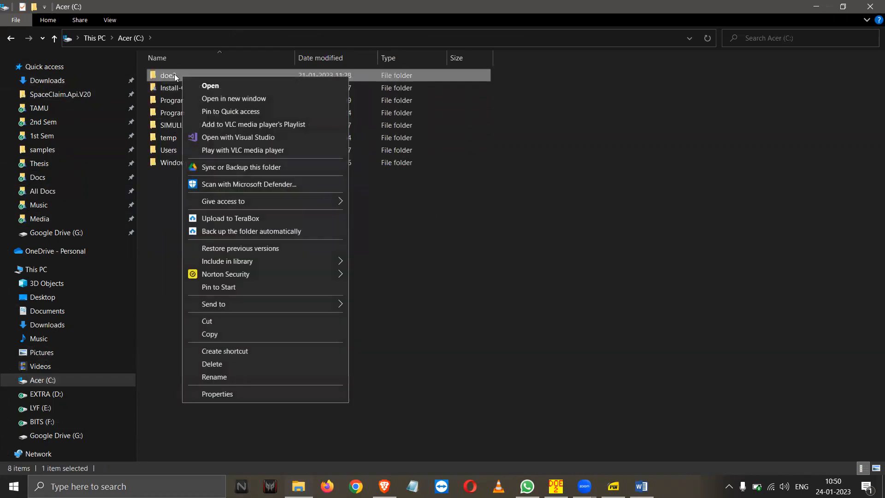
double_click(175, 74)
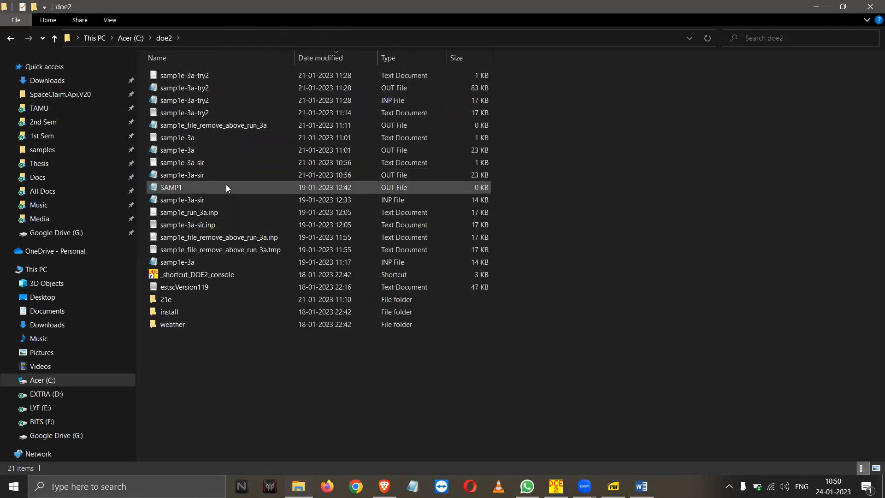
Examine the existing samp1e-3a input files and their file types in the doe2 folder.
left_click(232, 225)
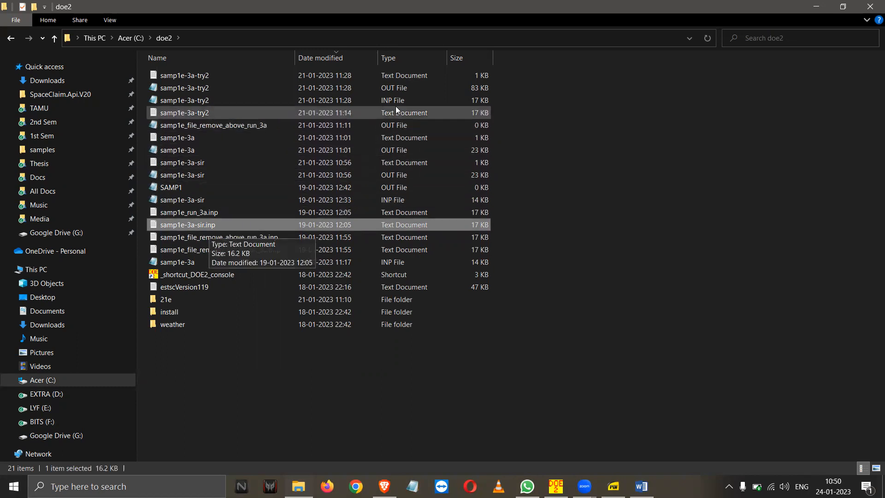
left_click(219, 100)
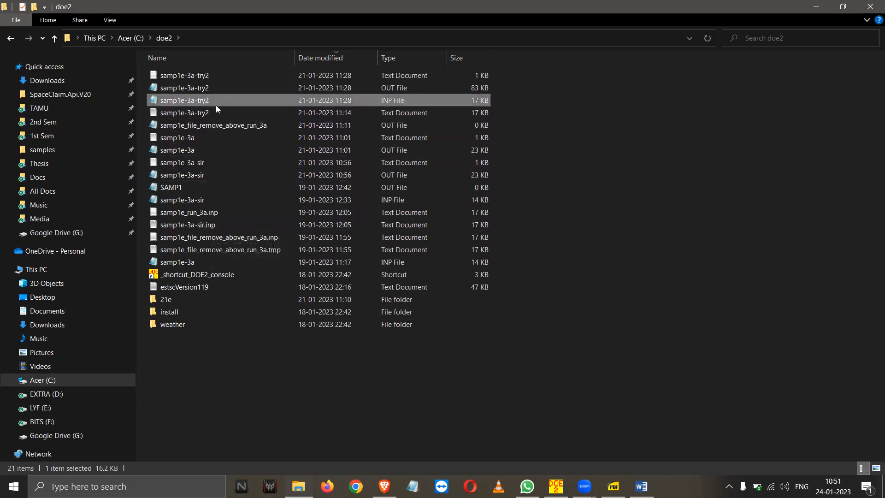
left_click(573, 306)
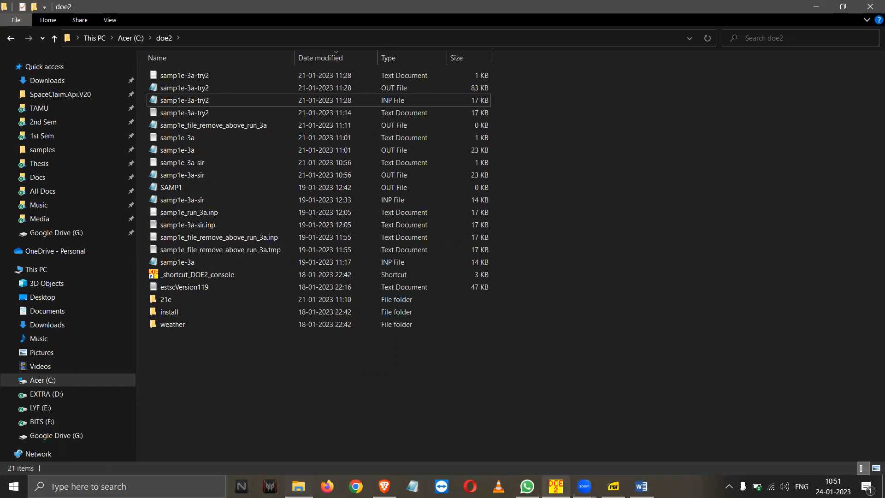
mouse_move(555, 486)
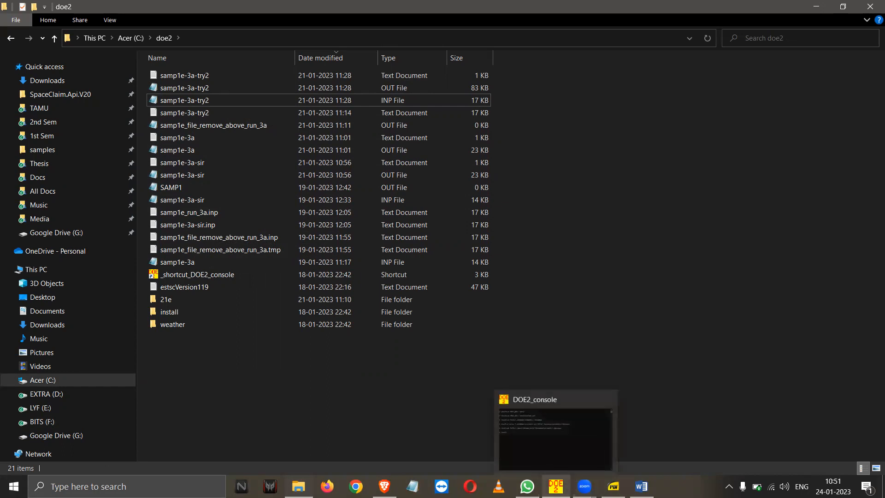
right_click(346, 417)
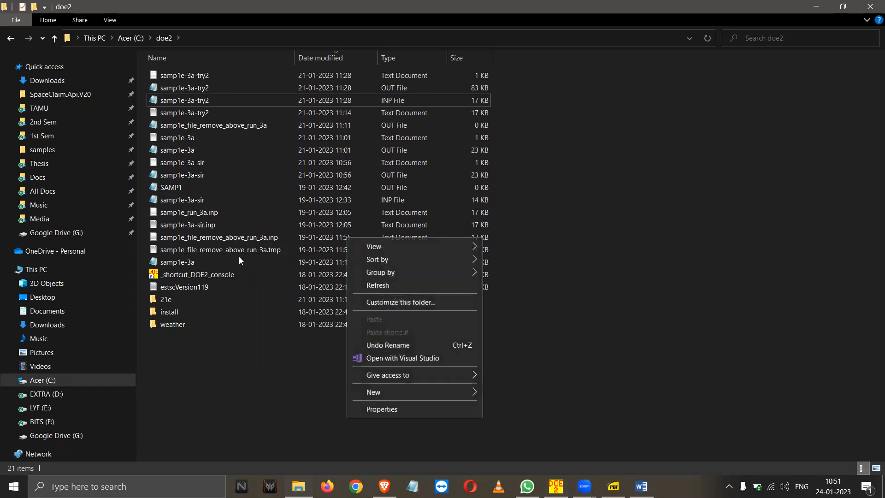
left_click(599, 133)
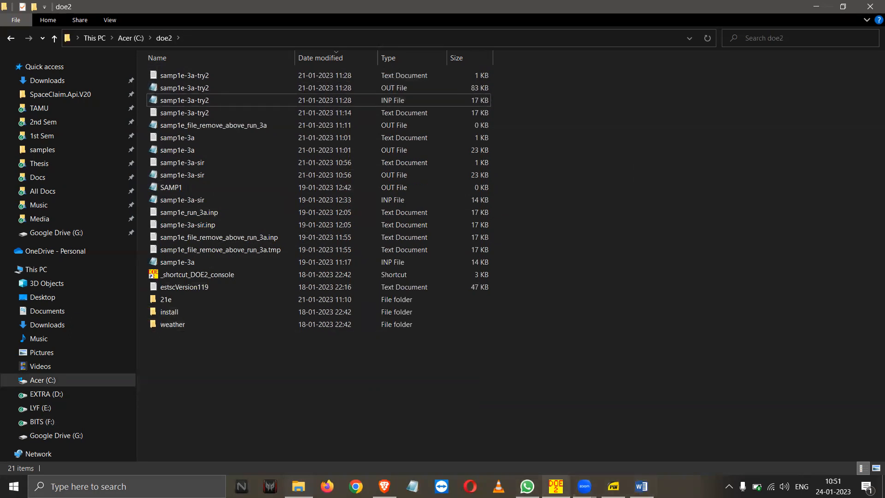
View the DOE2_console window, and switch to the PDF viewer to consult How-to-install-and-run-DOE-2 01 12 2023.pdf.
left_click(556, 486)
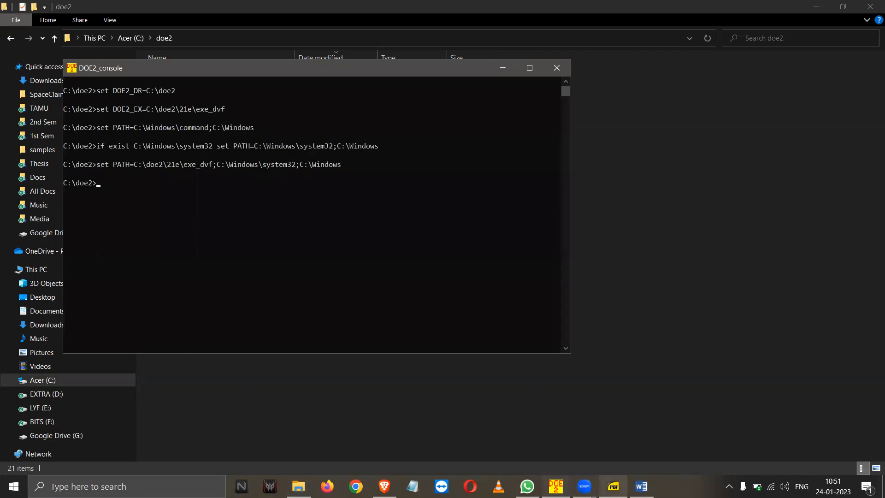
left_click(612, 486)
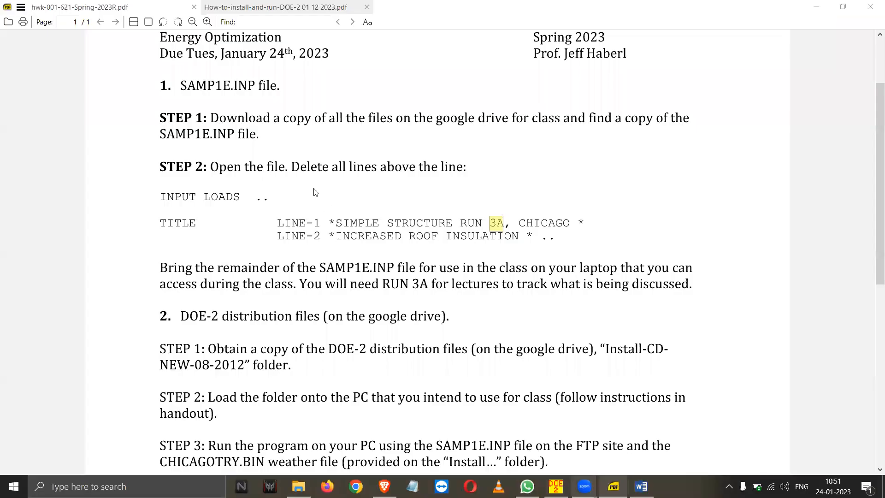
left_click(272, 8)
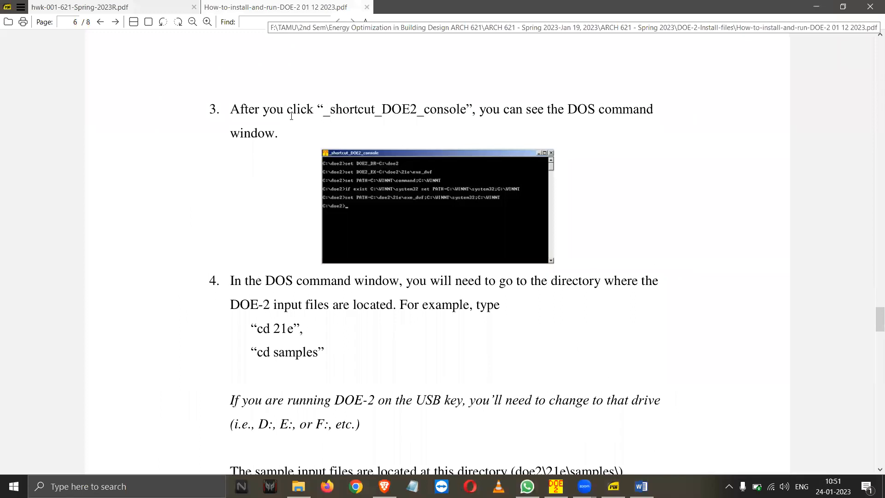
Examine step 5 of the instructions for the DOE-2 command format, focusing on the example DOE21E SAMP1 CHICAGOTRY.
scroll(292, 300, "down", 10)
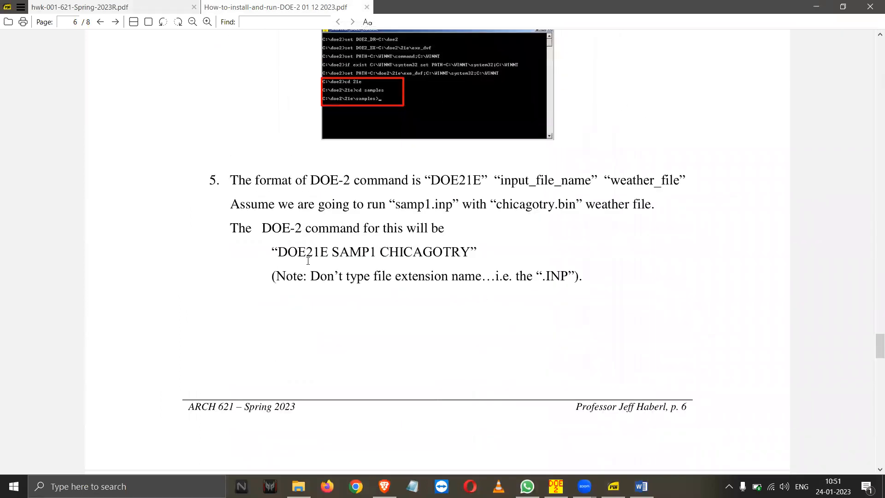
double_click(280, 249)
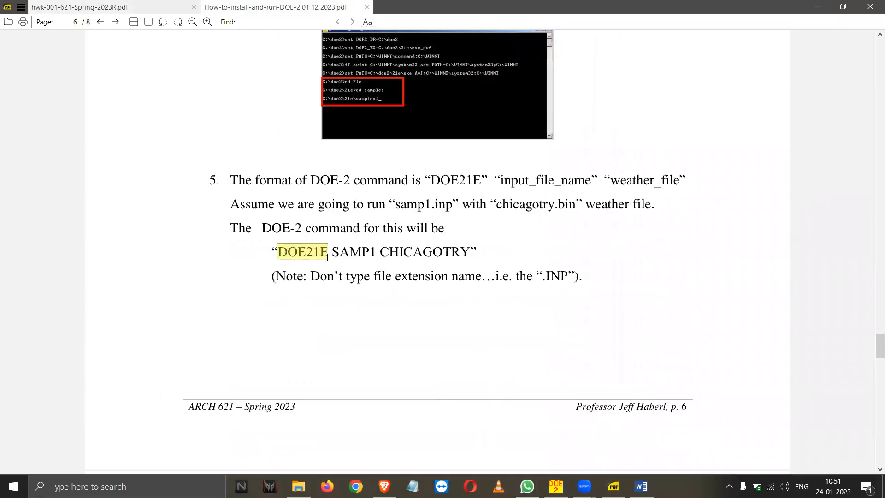
left_click(312, 255)
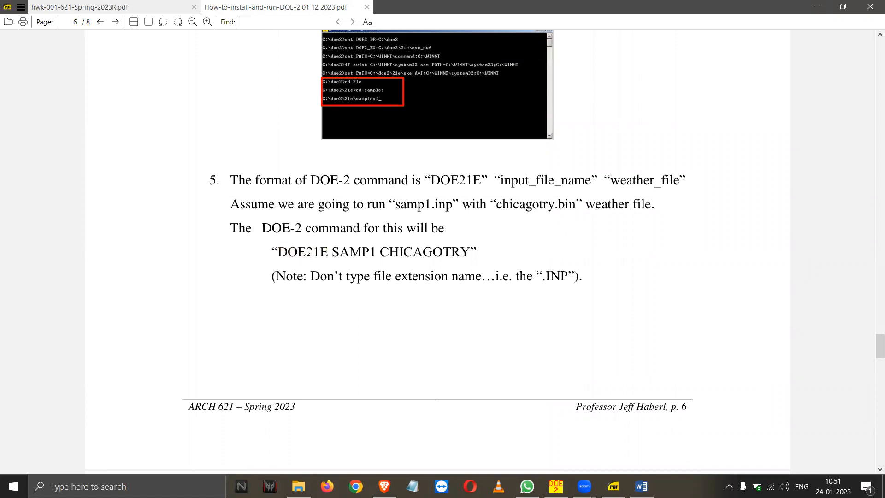
double_click(337, 254)
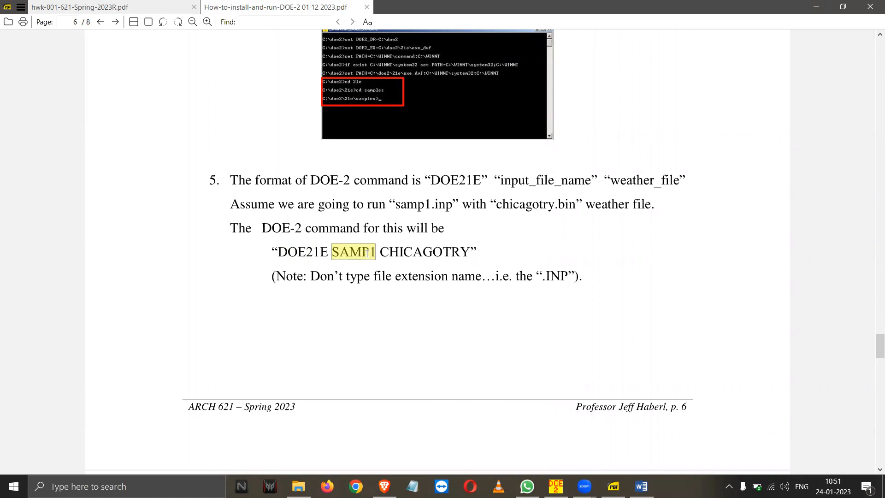
left_click(360, 253)
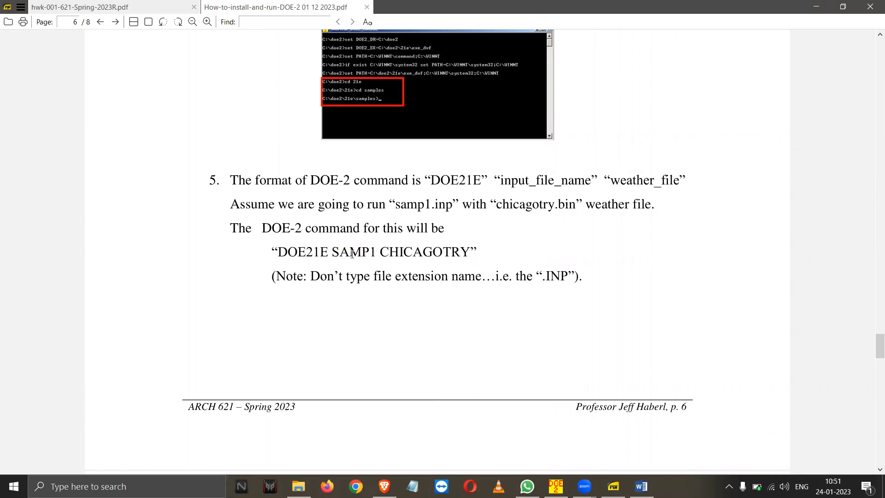
double_click(375, 257)
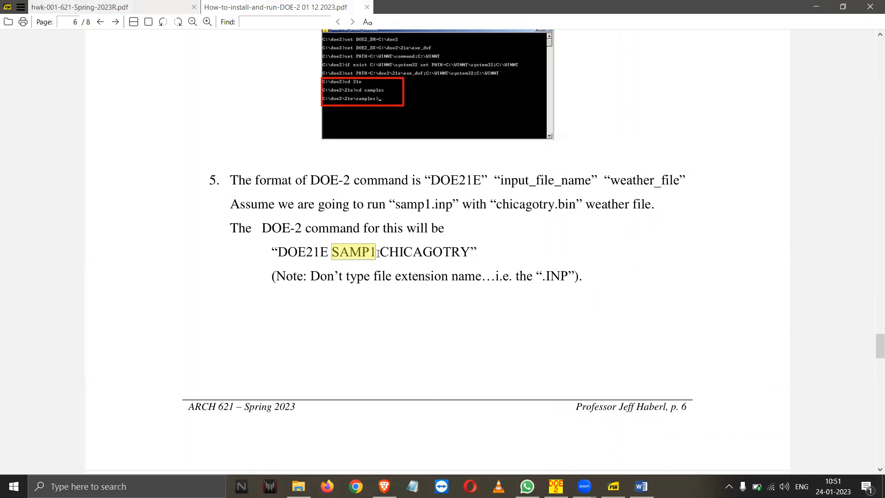
left_click(375, 257)
left_click_drag(375, 253, 381, 252)
left_click(404, 252)
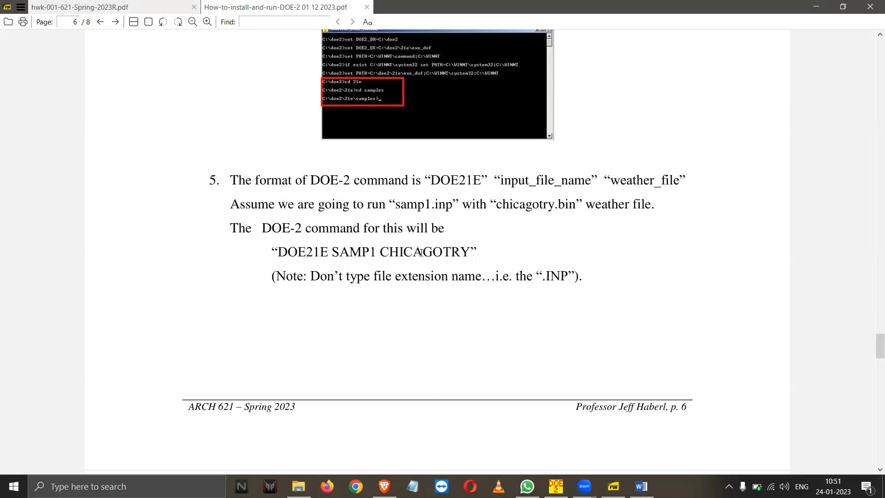
Switch to File Explorer and open the weather folder inside doe2 to check the chicagotry weather file.
left_click(385, 486)
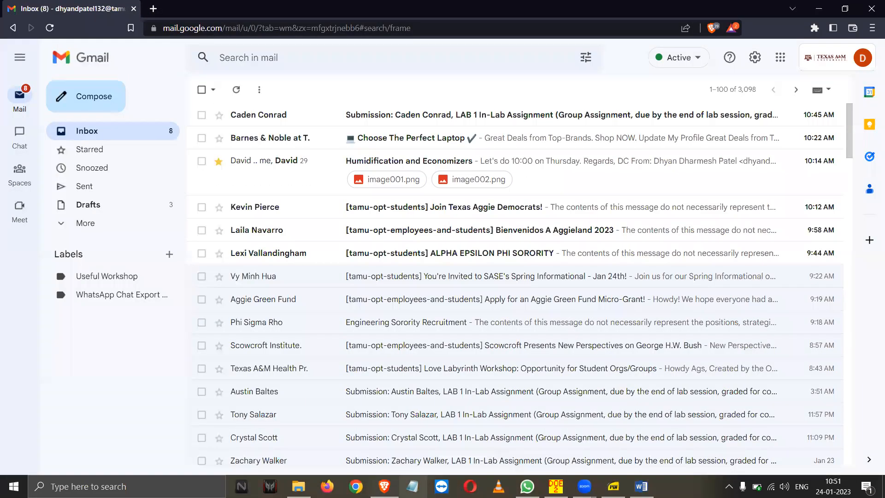
left_click(613, 486)
left_click(298, 486)
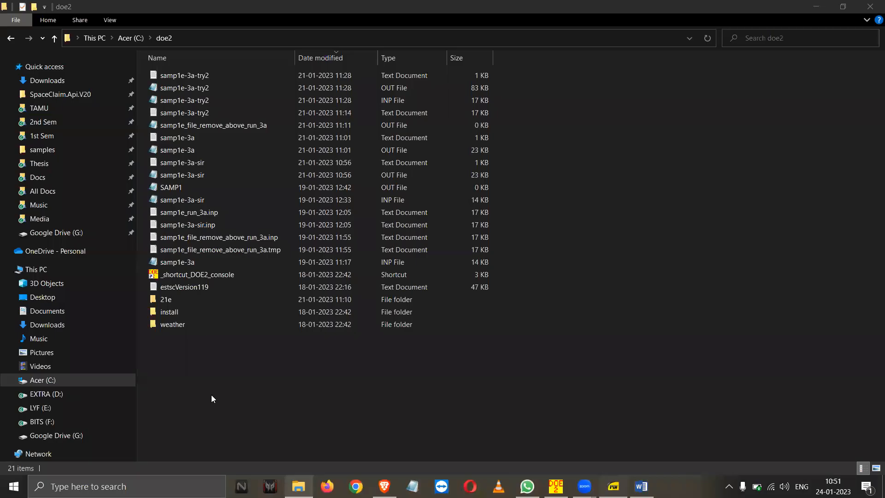
right_click(190, 323)
left_click(183, 327)
double_click(183, 327)
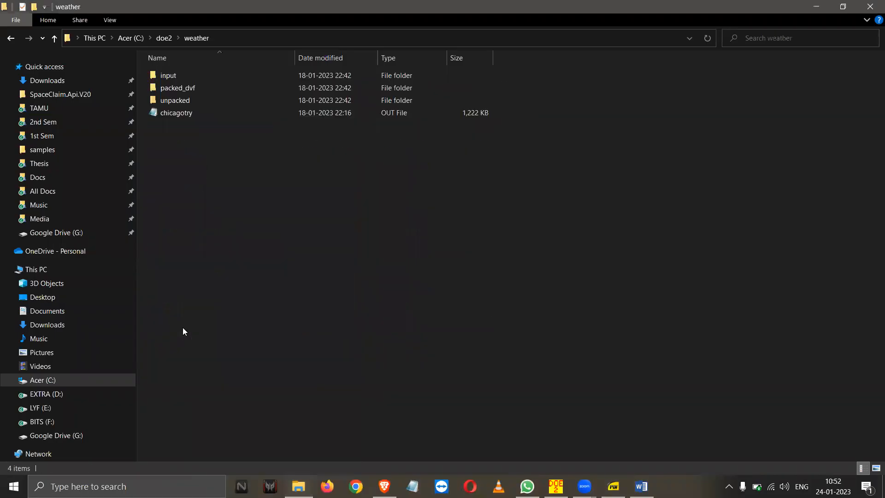
right_click(206, 90)
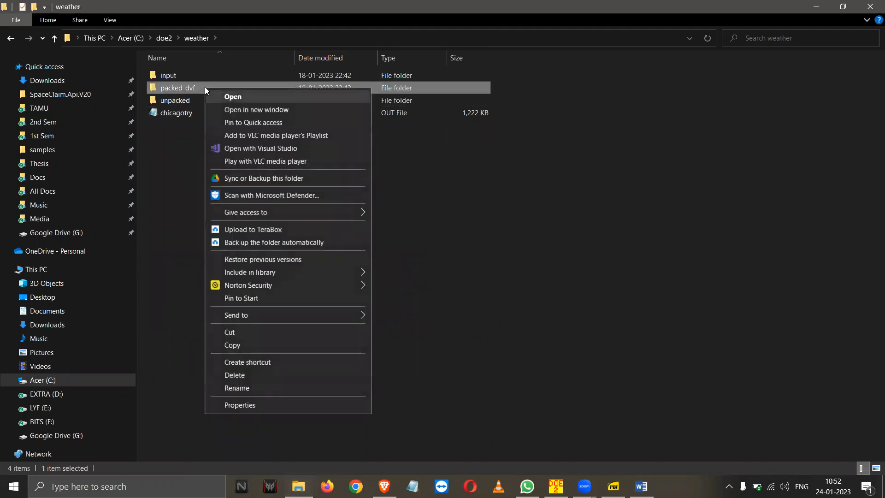
key("Escape")
left_click(199, 112)
left_click(228, 180)
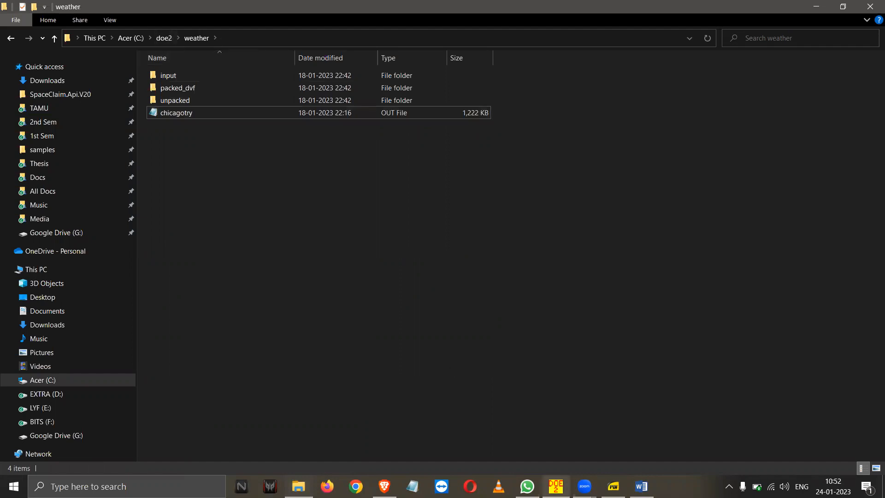
Return to the doe2 folder and run "doe21e samp1e-3a-try2 chicagotry" in the DOE2_console window.
left_click(556, 486)
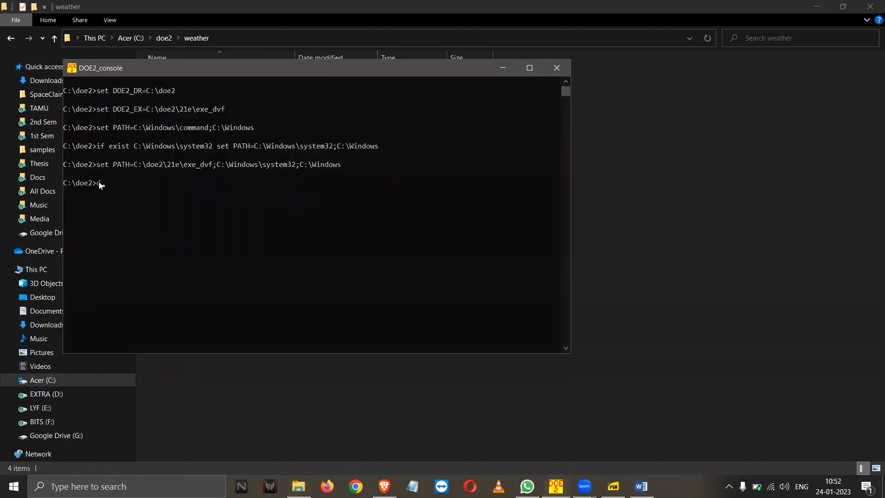
left_click(164, 38)
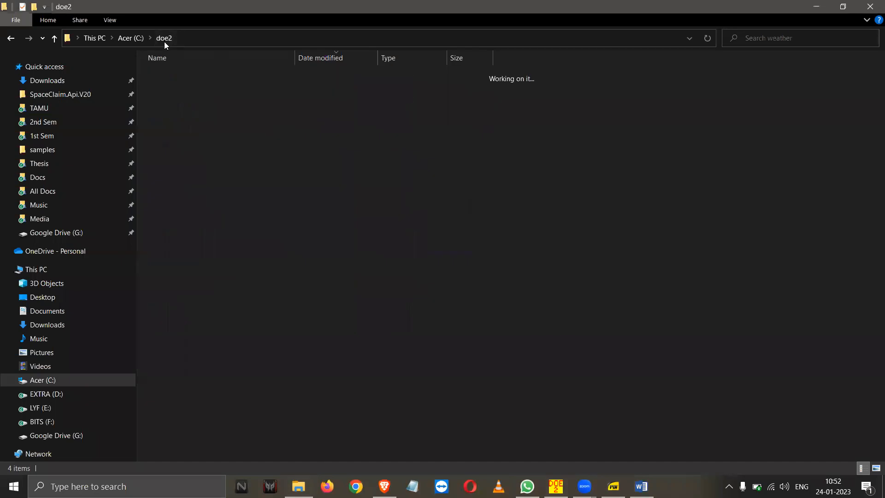
key("alt+Tab")
left_click_drag(236, 67, 469, 153)
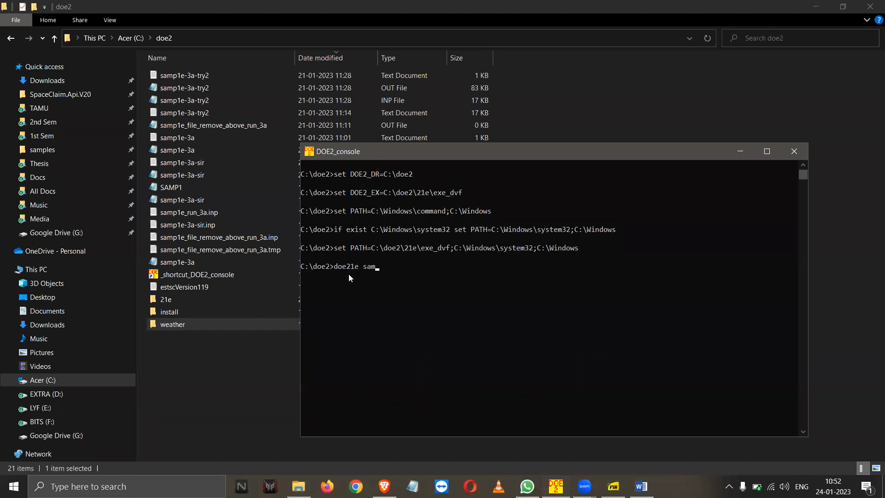
type("p1e-3a-try2 ch")
type("icagotry")
key("Return")
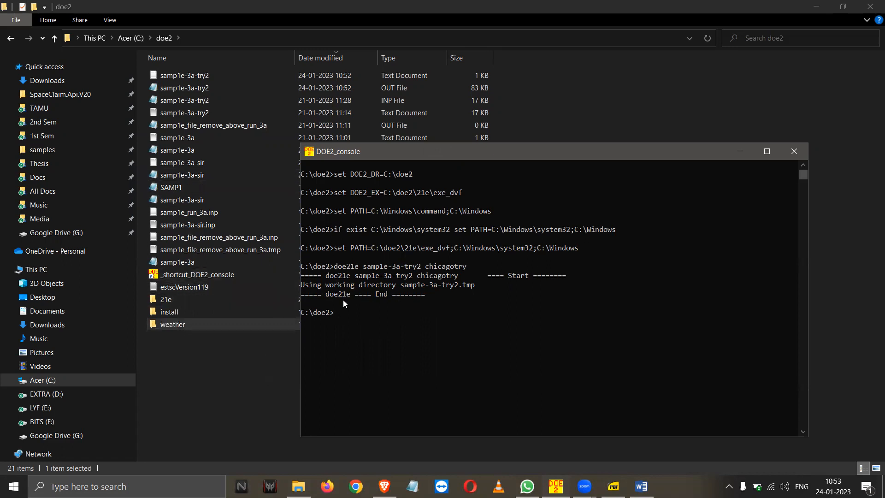
Open the samp1e-3a-try2 OUT file from the doe2 folder and review its title page and LDL processor input data.
left_click(272, 89)
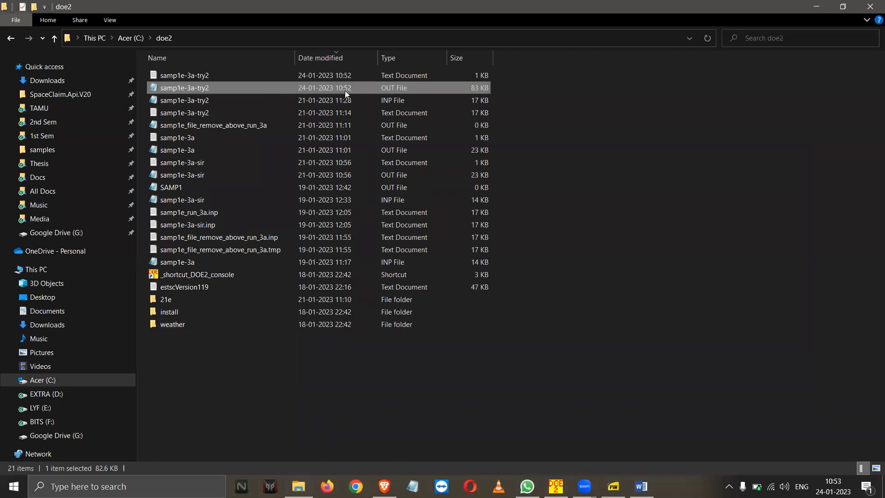
double_click(256, 87)
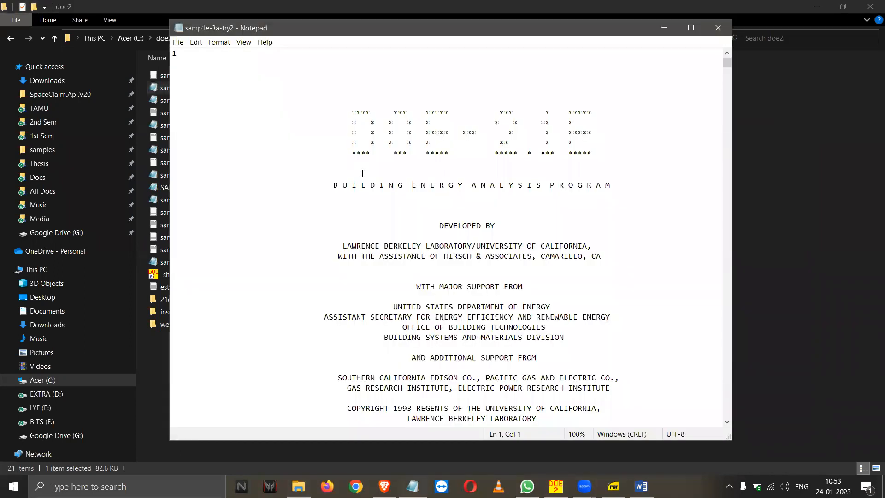
scroll(363, 173, "down", 8)
scroll(283, 158, "up", 8)
scroll(175, 54, "down", 16)
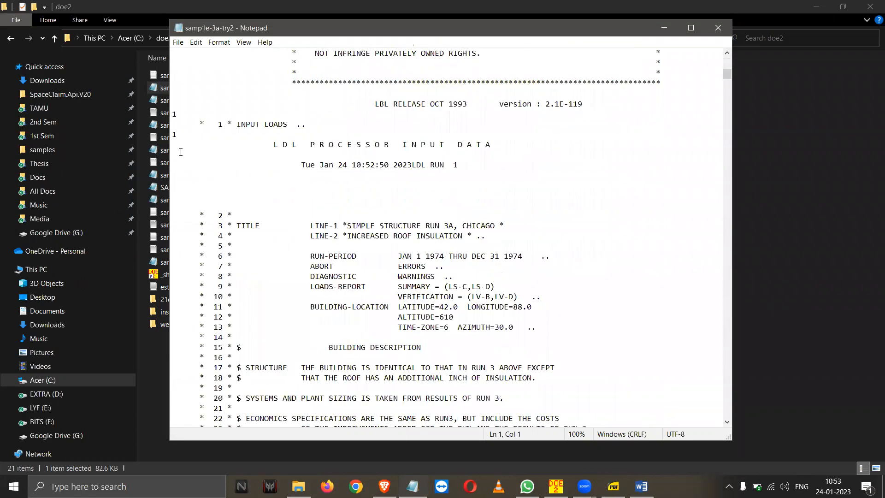
double_click(174, 114)
left_click(175, 134)
scroll(183, 170, "down", 7)
scroll(183, 170, "down", 10)
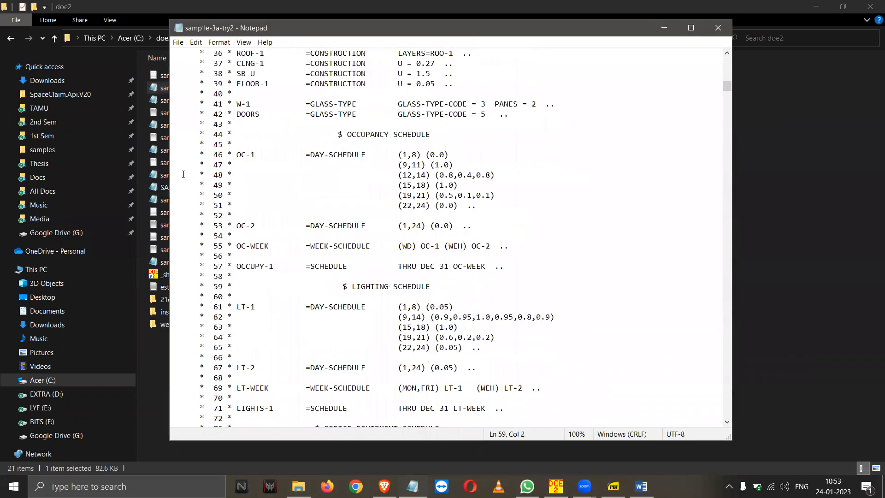
Search the output file for "beps" until reaching the Building Energy Performance Summary report.
scroll(184, 174, "down", 5)
key("ctrl+f")
type("b")
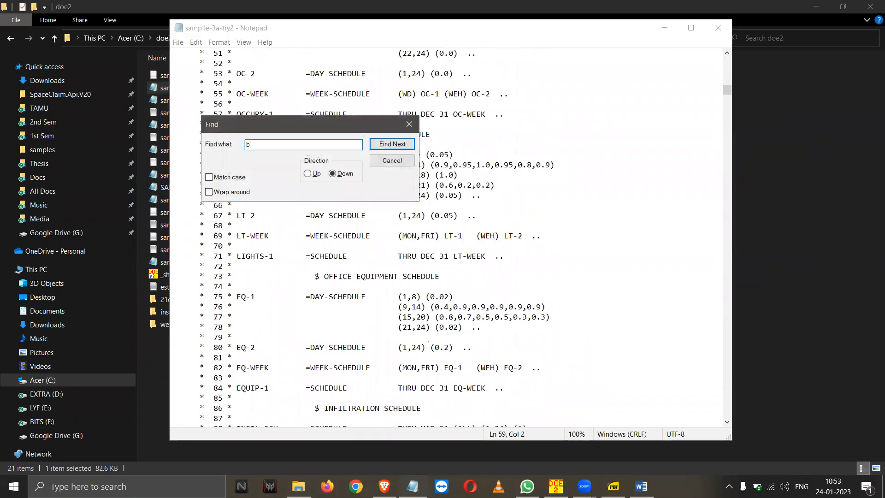
type("eps")
key("Return")
scroll(310, 279, "down", 7)
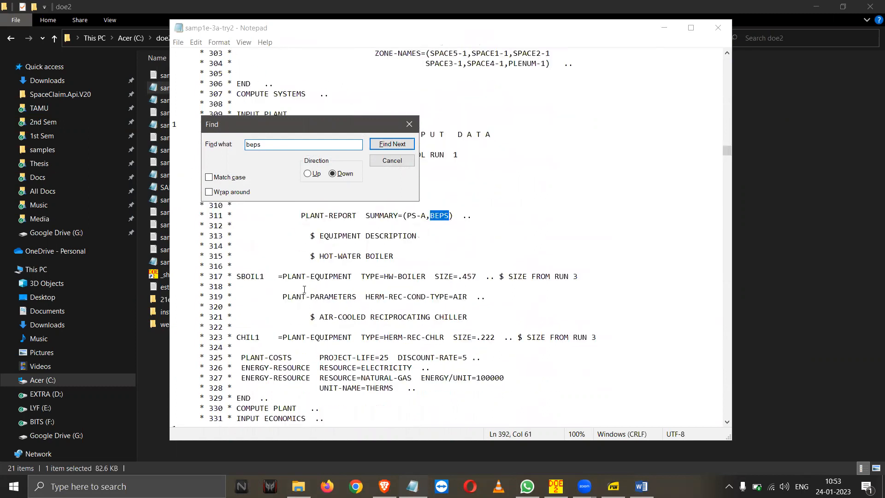
left_click(391, 144)
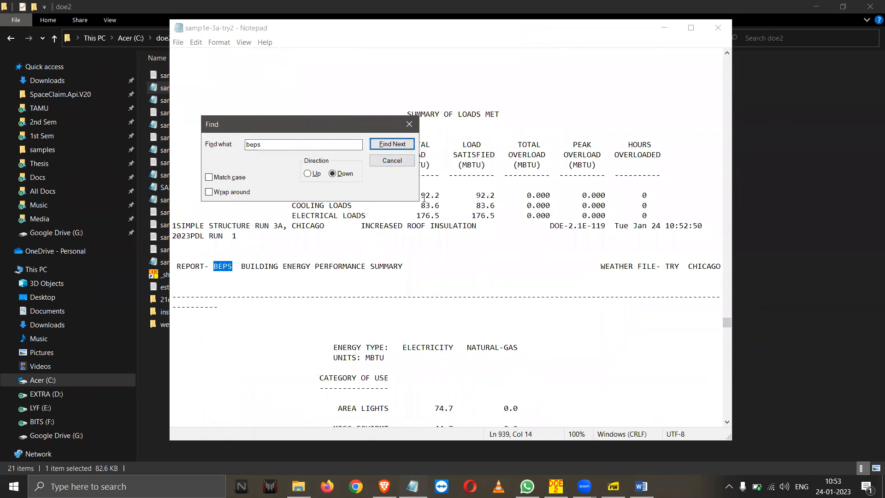
Close the search and examine the BEPS report's energy use by category, totals and weather file heading.
left_click(409, 124)
scroll(348, 225, "down", 7)
scroll(349, 226, "up", 2)
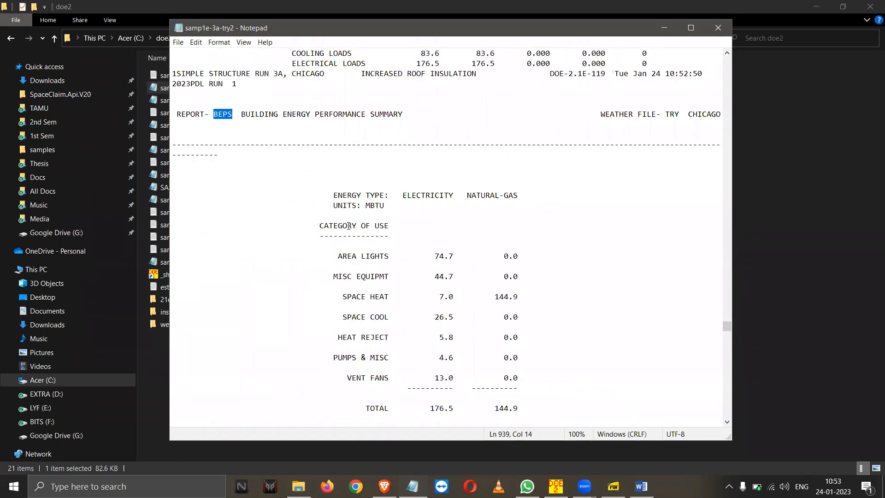
scroll(348, 226, "down", 2)
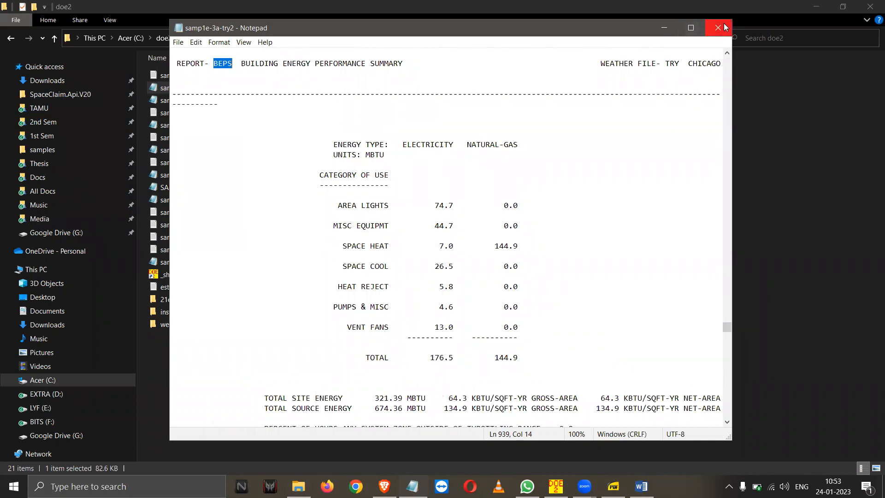
scroll(279, 197, "up", 3)
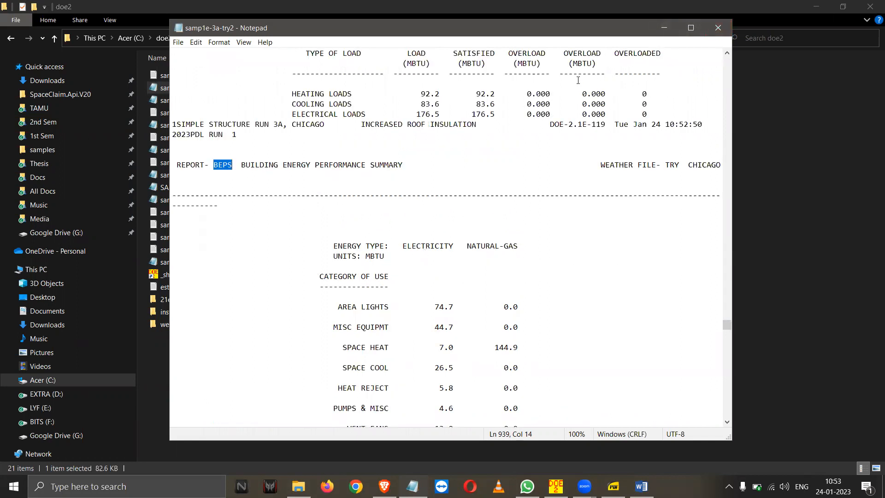
Minimize the output file and review the doe21e run in the DOE2_console window at full size.
left_click(664, 27)
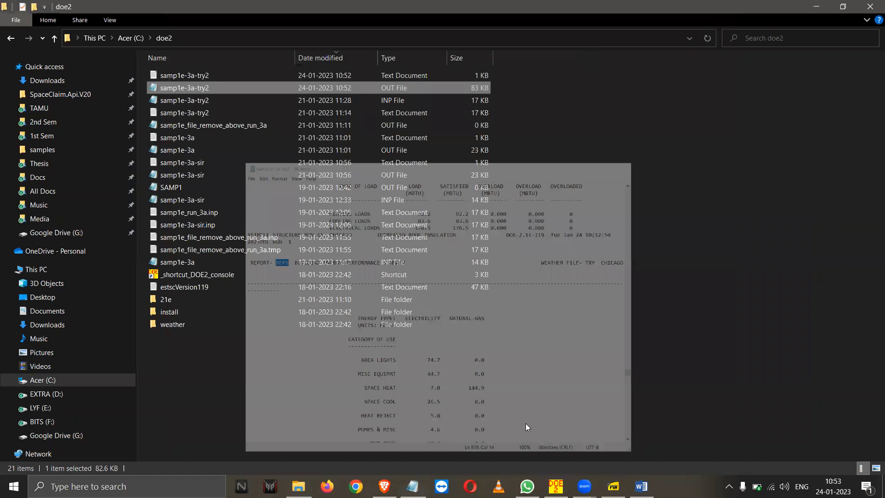
left_click(555, 486)
double_click(401, 154)
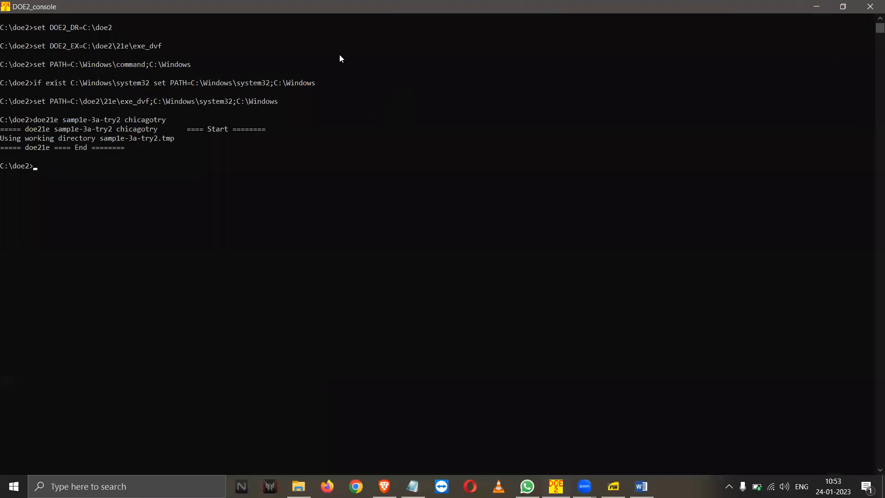
double_click(346, 6)
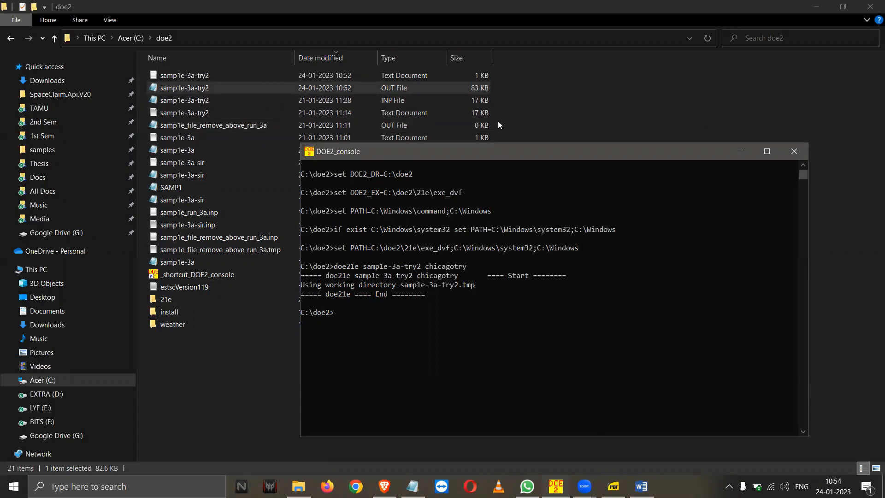
Compare the text document and INP file types in the doe2 folder, ending on the samp1e-3a-try2 INP file.
left_click(401, 114)
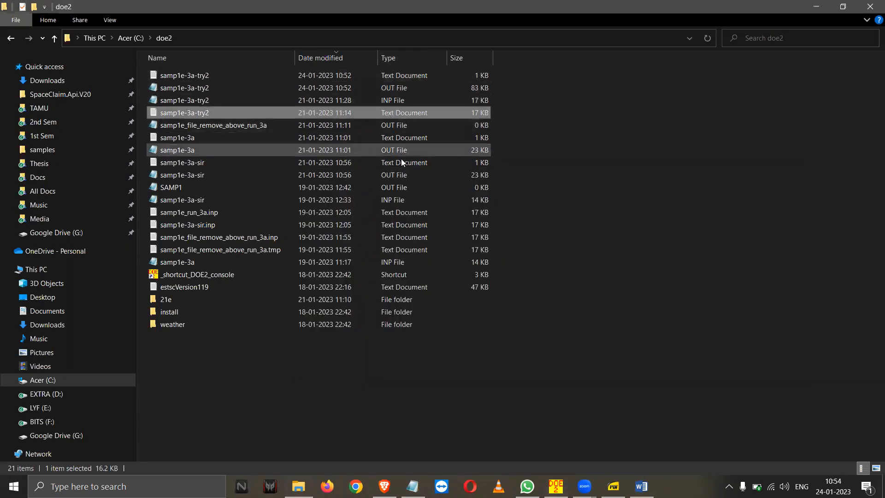
left_click(403, 200)
right_click(404, 199)
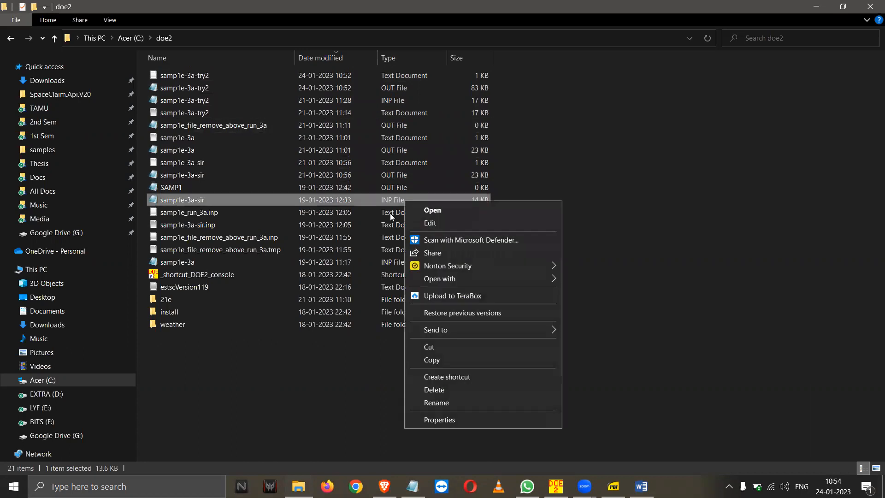
left_click(390, 213)
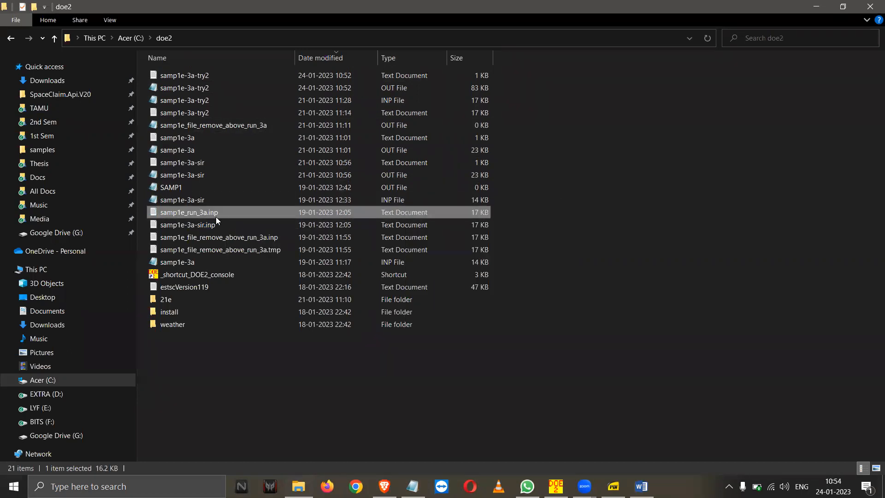
left_click(412, 103)
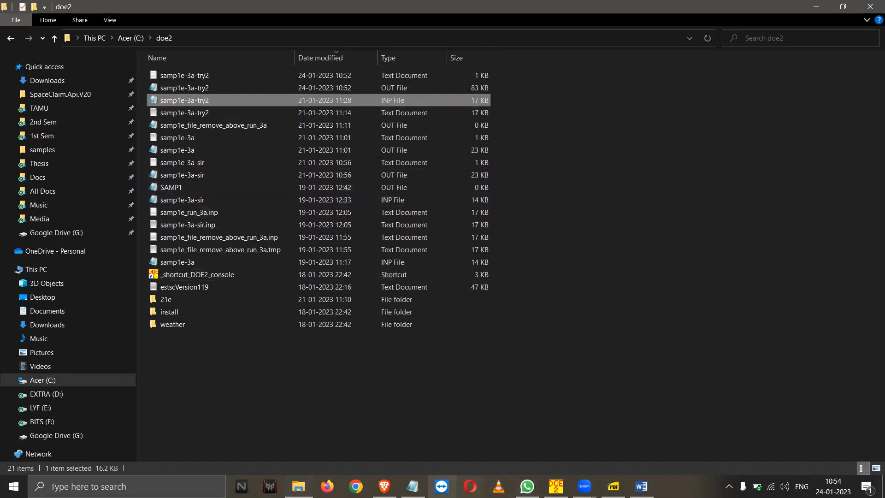
Check the Save As file name and All Files type for the open samp1e-3a-try2 output without saving, and close the file.
left_click(412, 486)
left_click(178, 44)
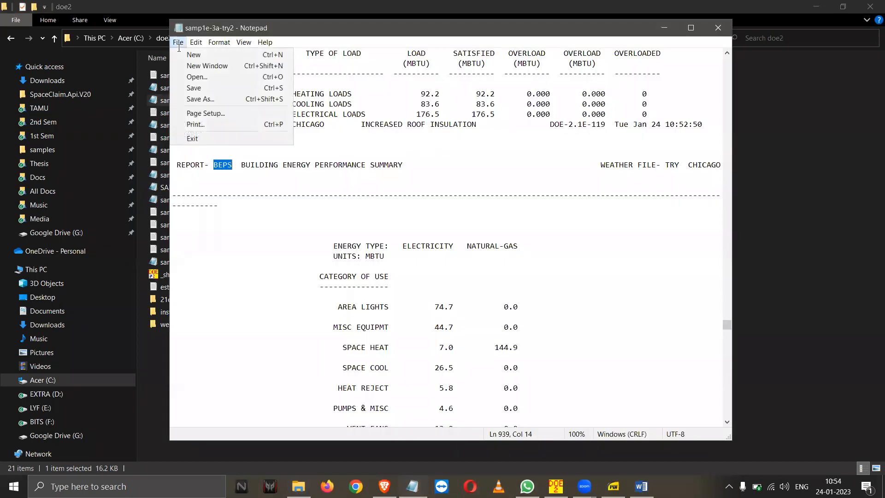
left_click(202, 99)
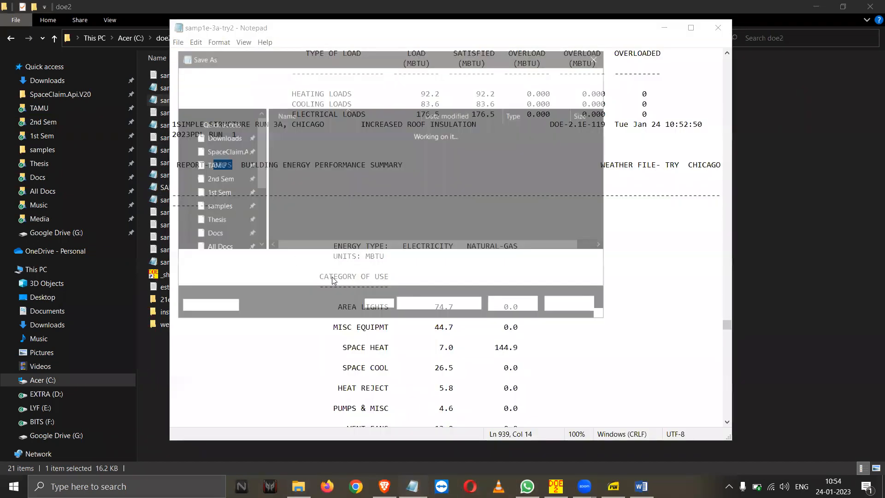
left_click(324, 276)
left_click(299, 299)
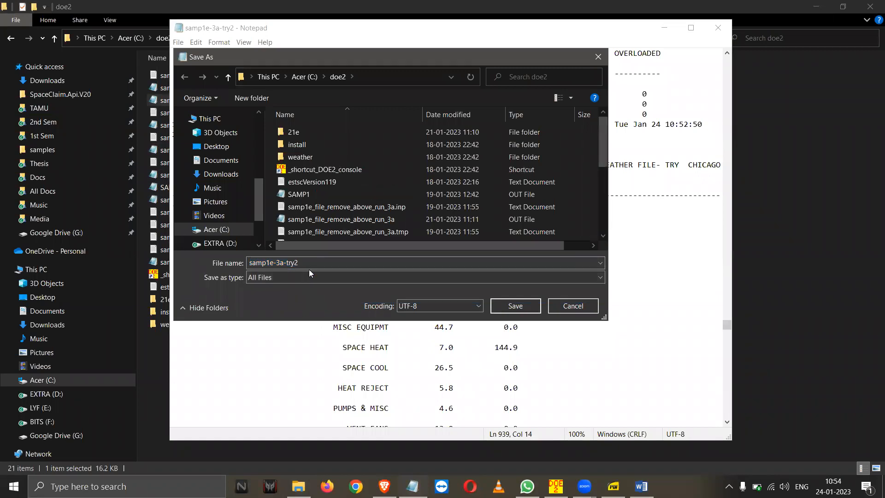
left_click(309, 263)
left_click(308, 262)
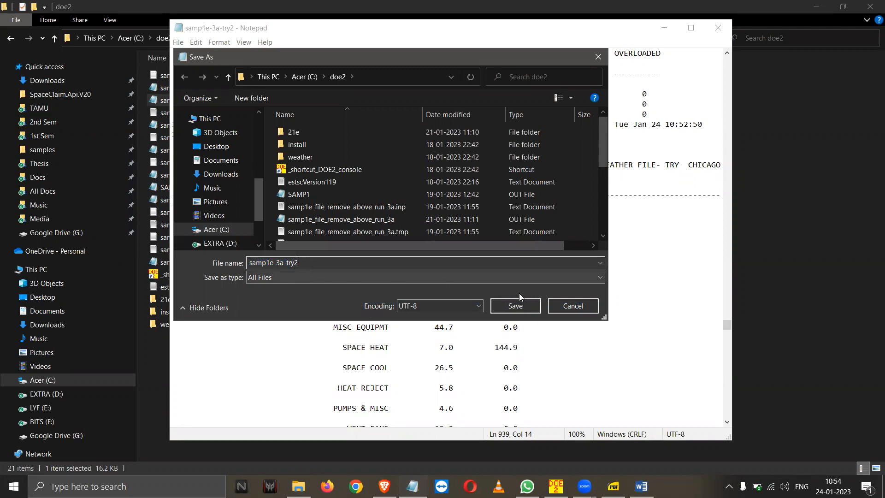
left_click(570, 308)
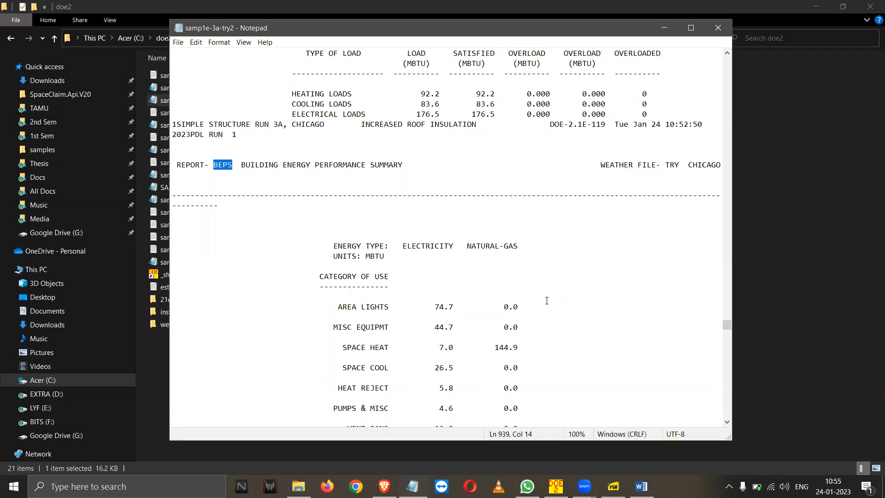
left_click(717, 26)
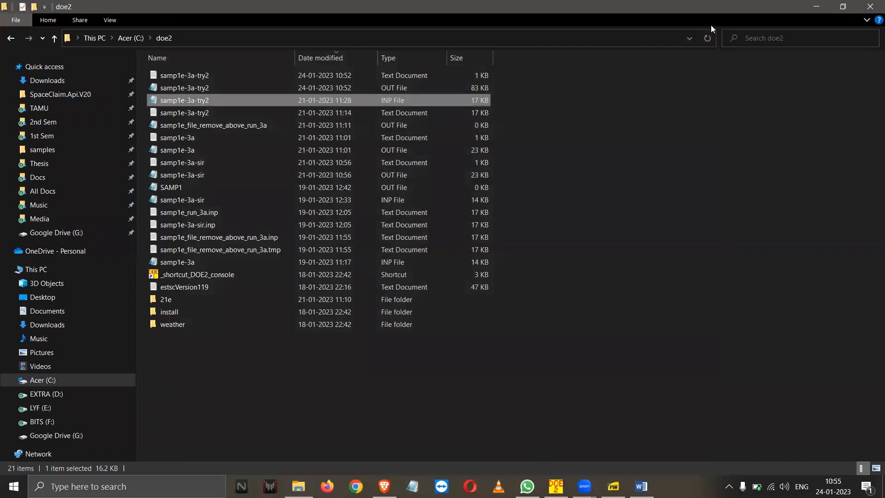